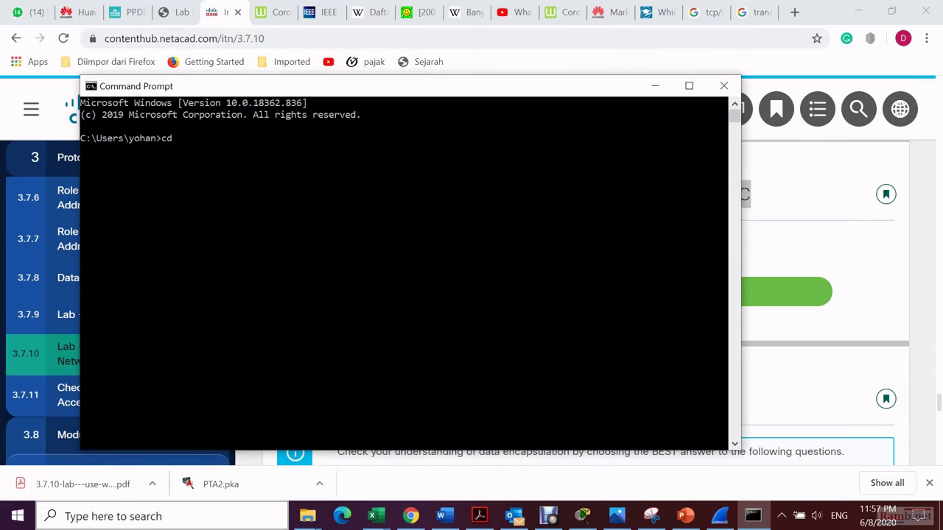
- Move to the root of drive C and display the network details with ipconfig /all and the ARP table with arp -a
{"action": "key", "text": "Return"}
{"action": "type", "text": "ipconfig /all"}
{"action": "key", "text": "Return"}
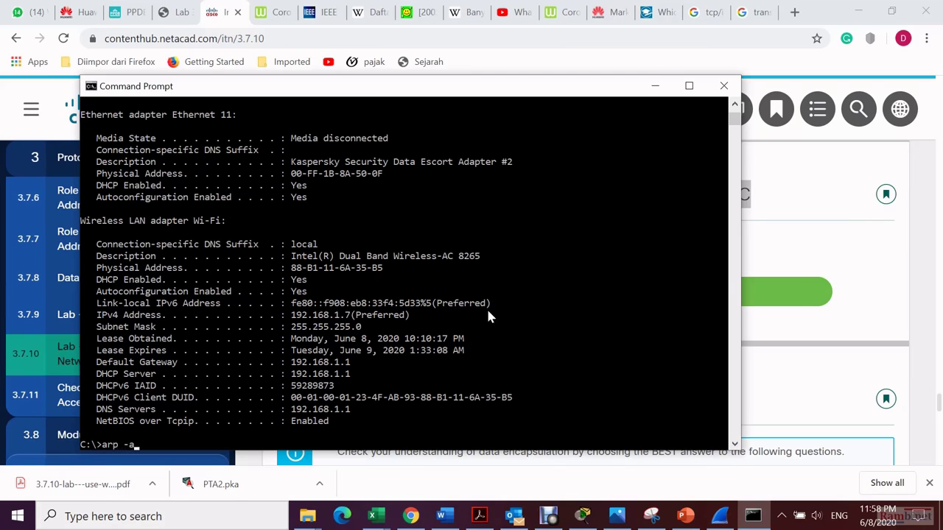
{"action": "key", "text": "Return"}
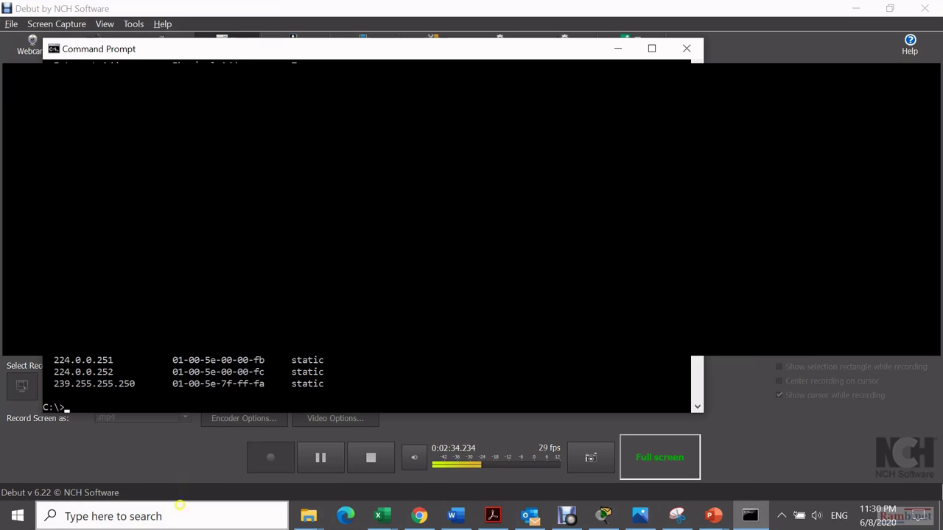
- Launch Wireshark and start a live capture on the Wi-Fi interface
{"action": "left_click", "coordinate": [174, 517]}
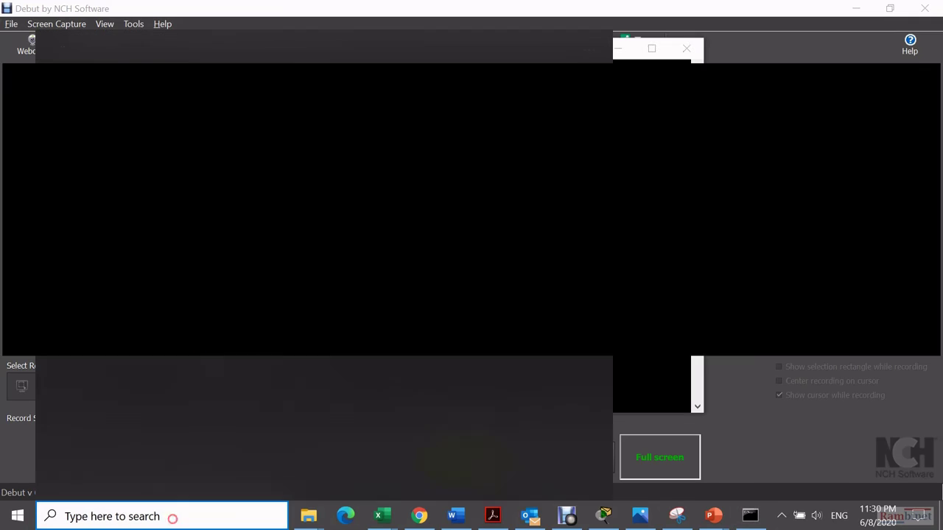
{"action": "type", "text": "wire"}
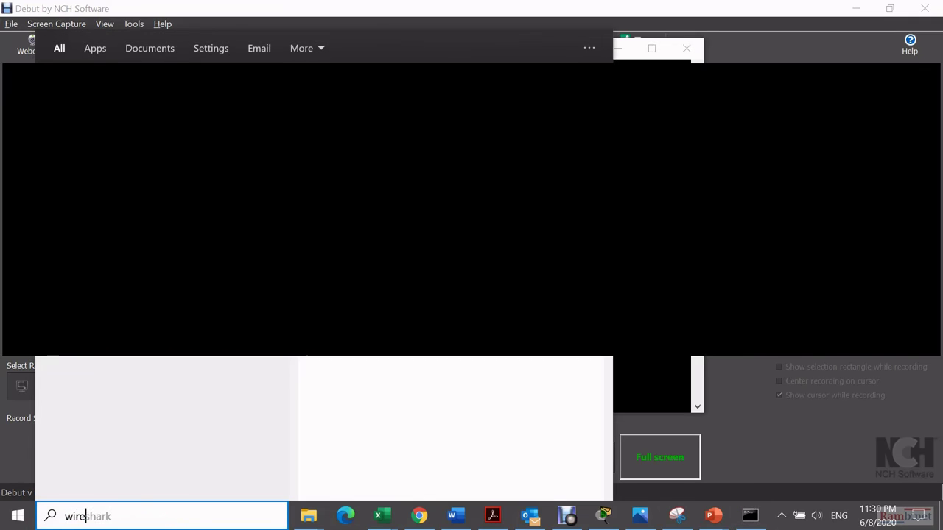
{"action": "left_click", "coordinate": [108, 127]}
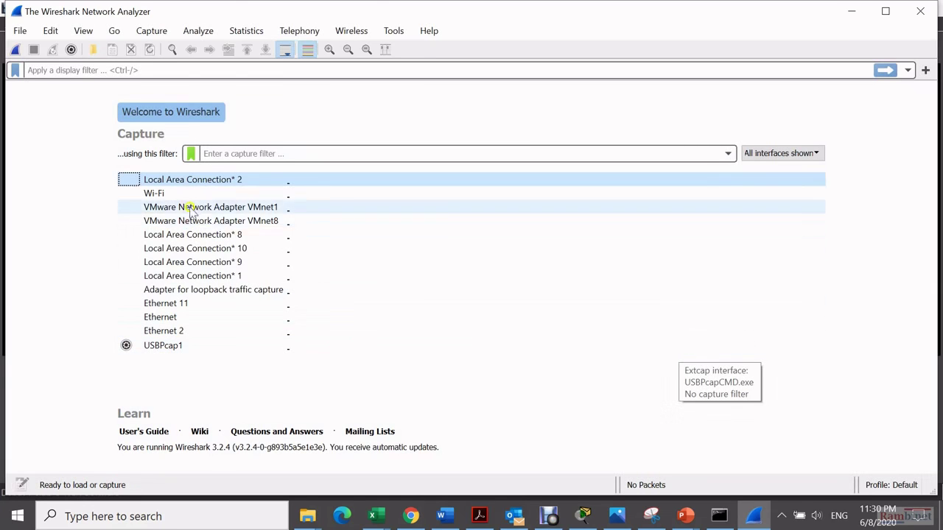
{"action": "left_click", "coordinate": [162, 193]}
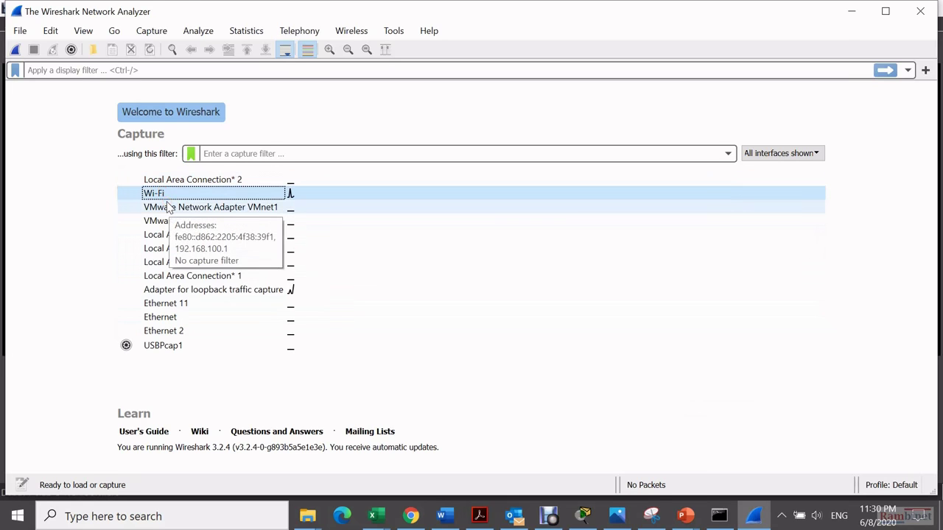
{"action": "double_click", "coordinate": [162, 194]}
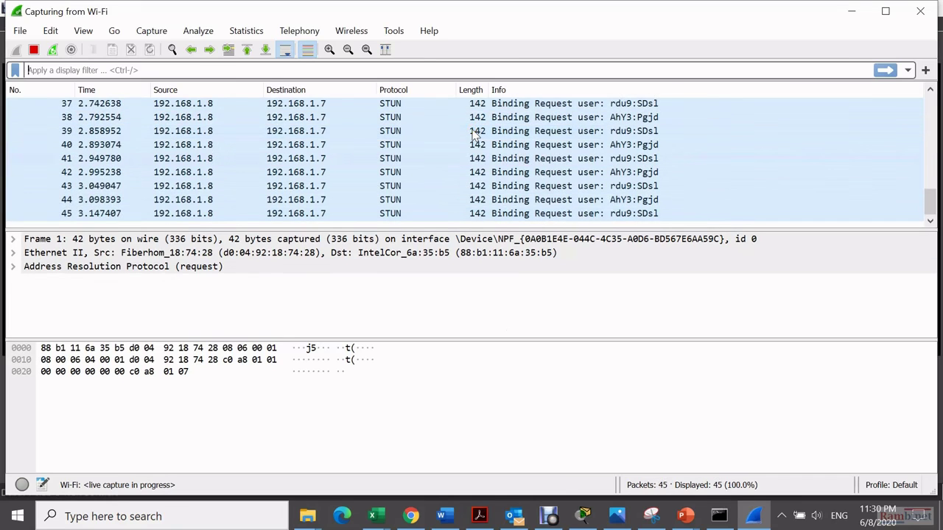
- Switch to Command Prompt and ping 192.168.1.3 while the capture is running
{"action": "left_click", "coordinate": [723, 517]}
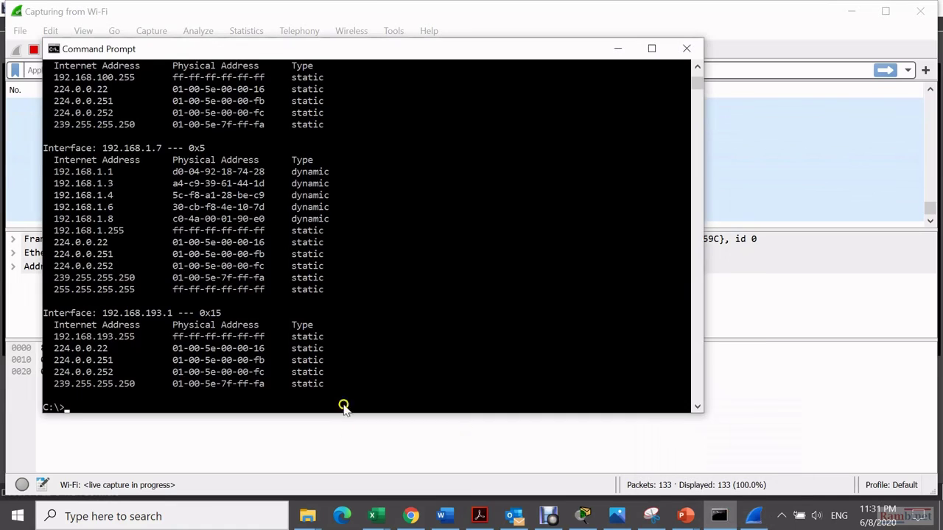
{"action": "type", "text": "ping 192.16"}
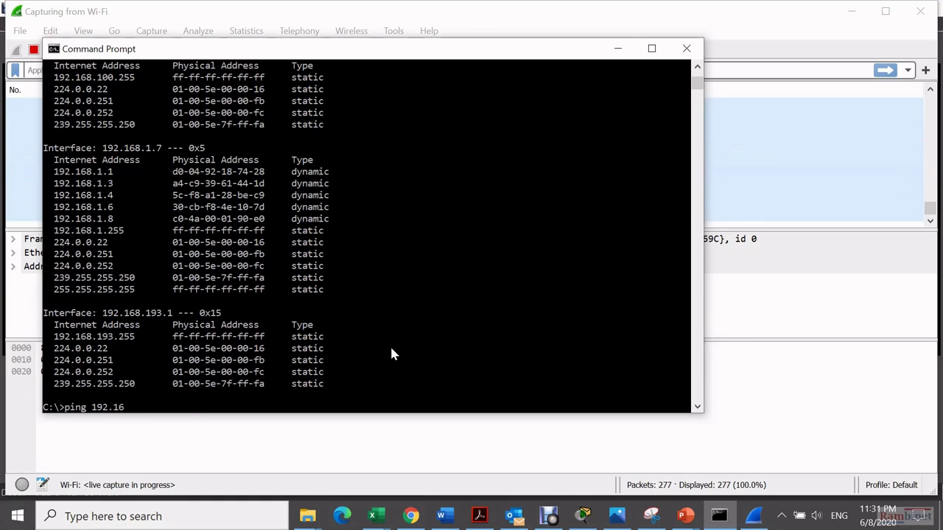
{"action": "type", "text": "8.1.3"}
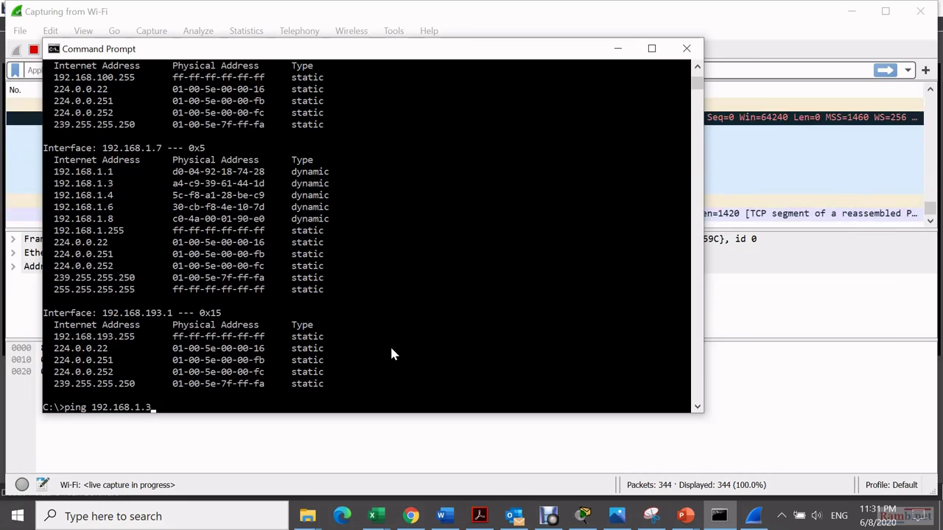
{"action": "key", "text": "Return"}
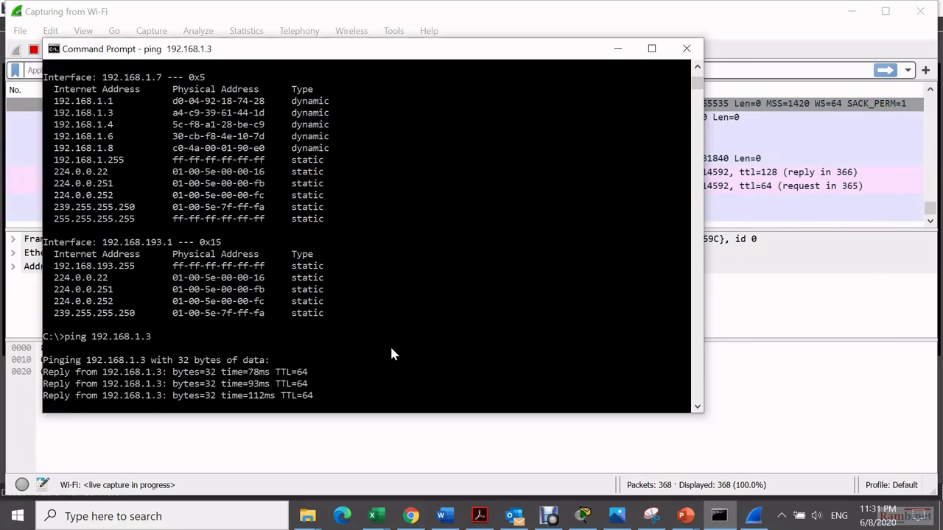
- Ping the second host, 192.168.1.4, by reusing the previous ping command
{"action": "type", "text": "ping 192.168.1.3"}
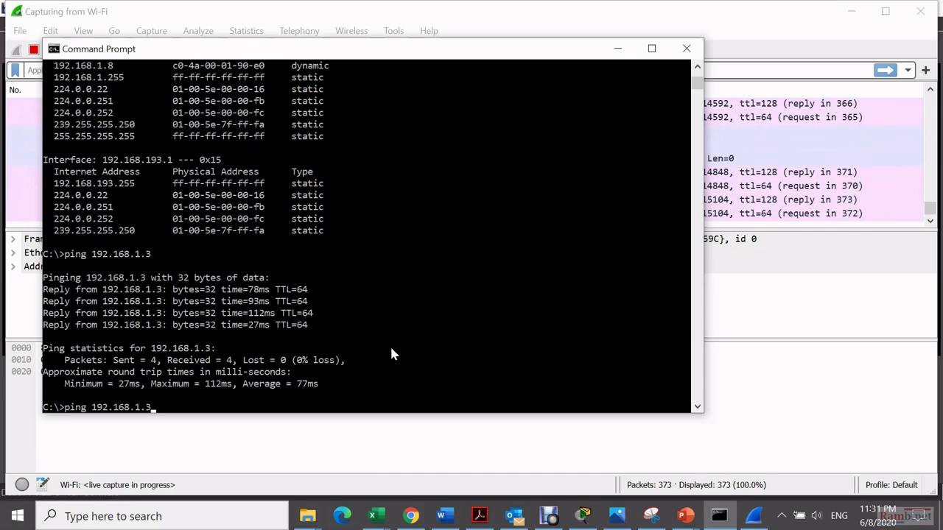
{"action": "key", "text": "BackSpace"}
{"action": "type", "text": "4"}
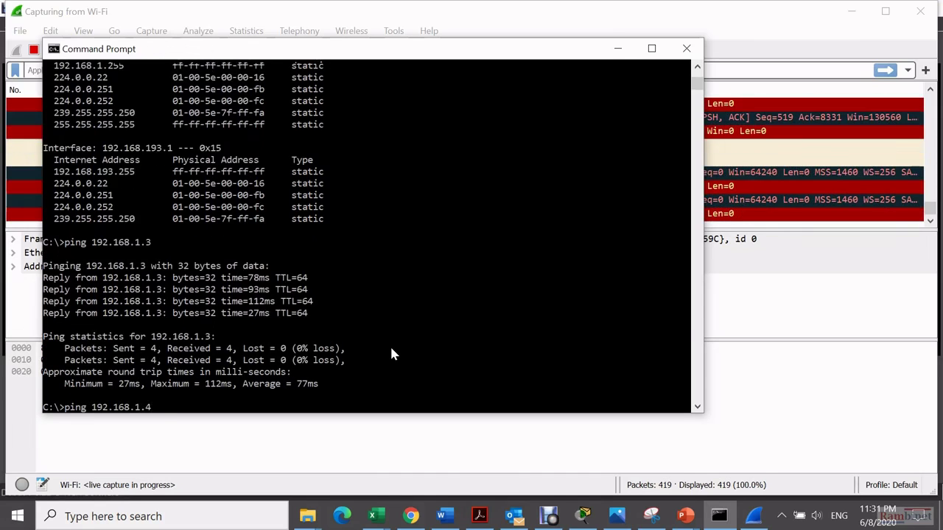
{"action": "key", "text": "Return"}
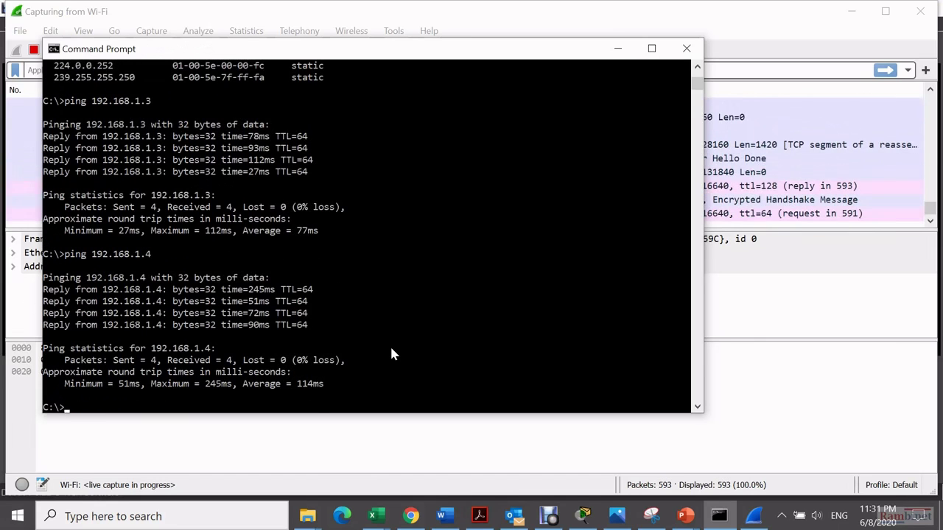
- Return to Wireshark and stop the live Wi-Fi capture
{"action": "left_click", "coordinate": [839, 162]}
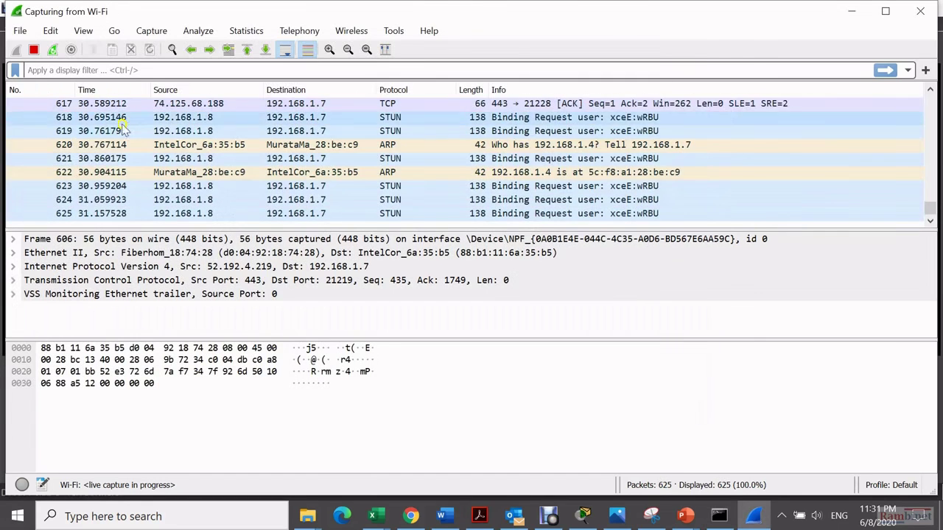
{"action": "left_click", "coordinate": [33, 50]}
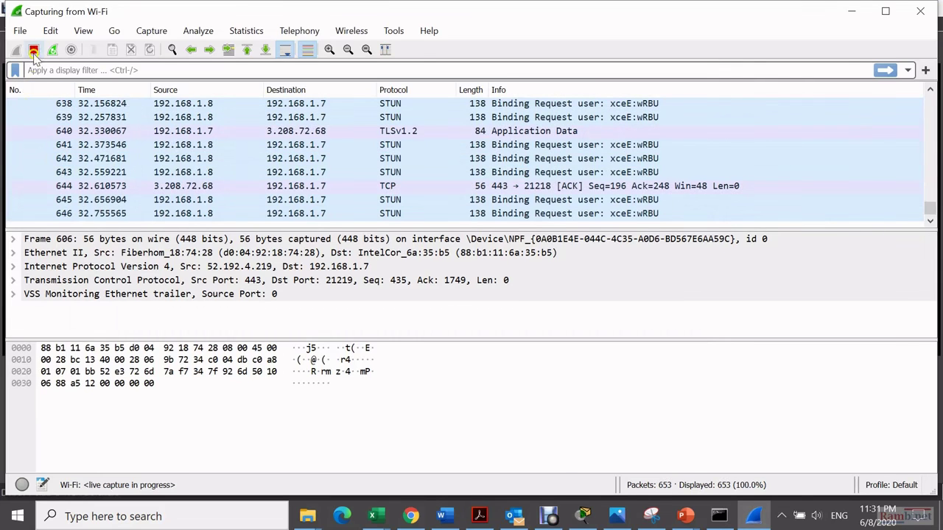
{"action": "scroll", "coordinate": [220, 188], "scroll_direction": "down", "scroll_amount": 2}
{"action": "scroll", "coordinate": [219, 188], "scroll_direction": "up", "scroll_amount": 8}
- Apply the display filter icmp && ip.addr==192.168.1.7 to the captured packets
{"action": "left_click", "coordinate": [79, 72]}
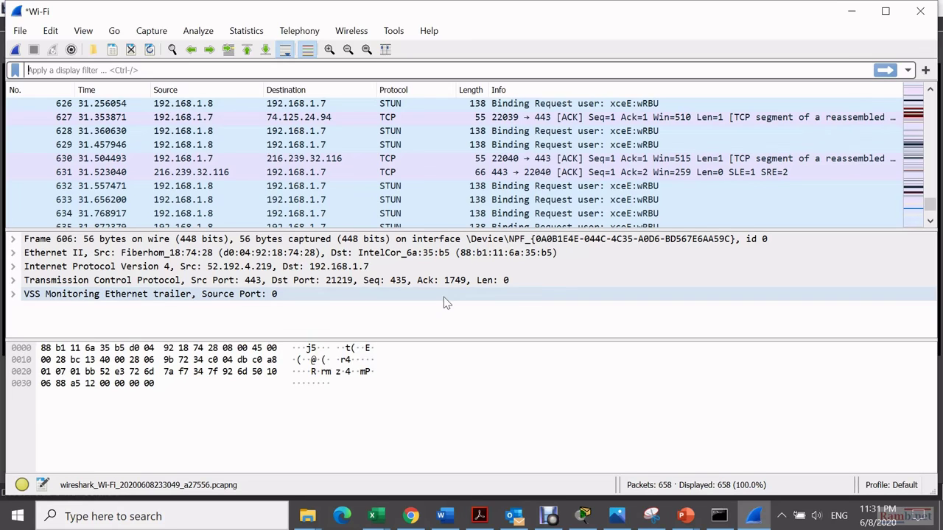
{"action": "type", "text": "icmp"}
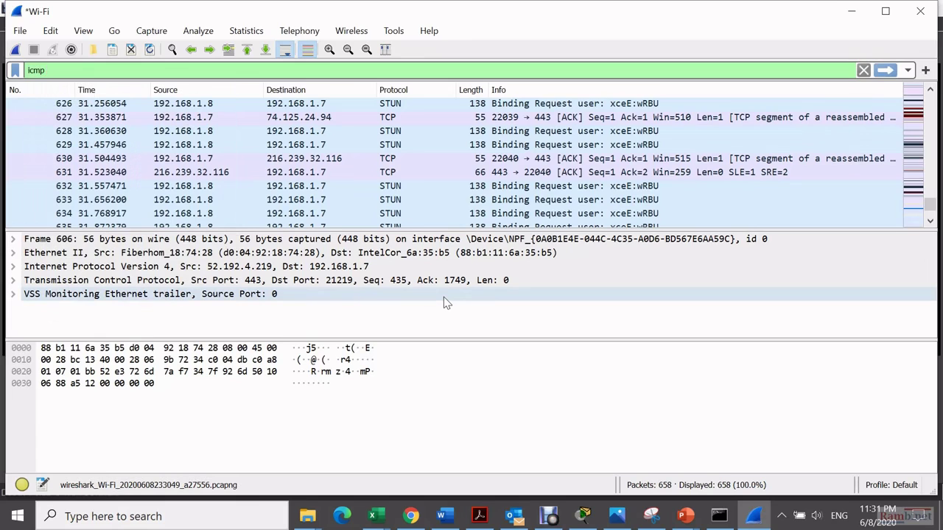
{"action": "type", "text": " && "}
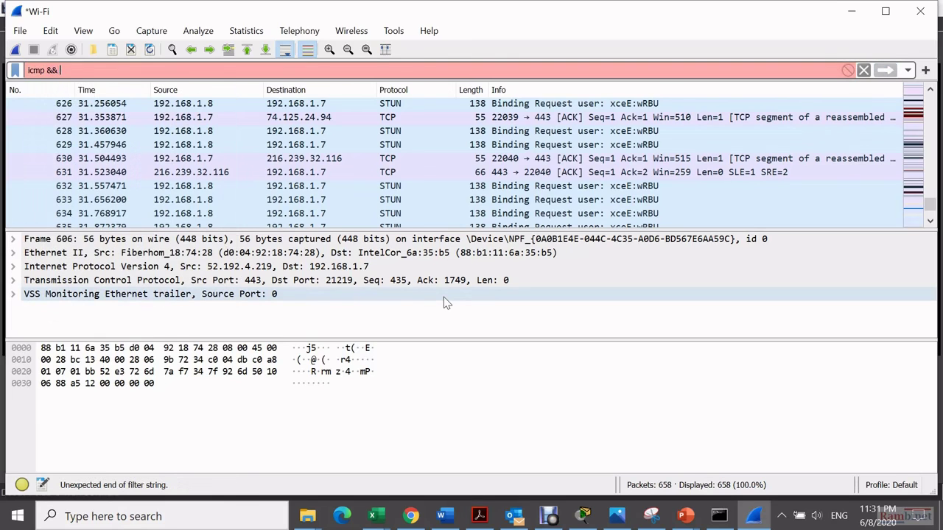
{"action": "type", "text": "ip"}
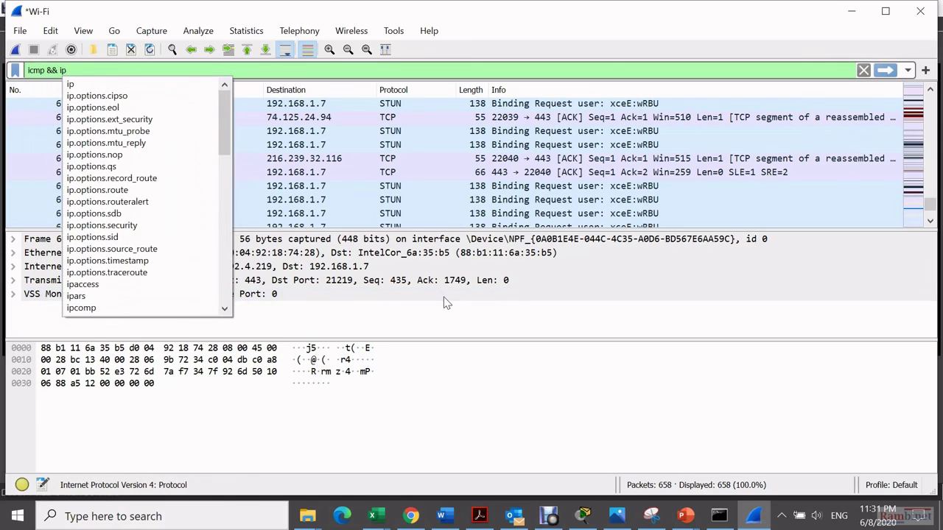
{"action": "type", "text": ".a"}
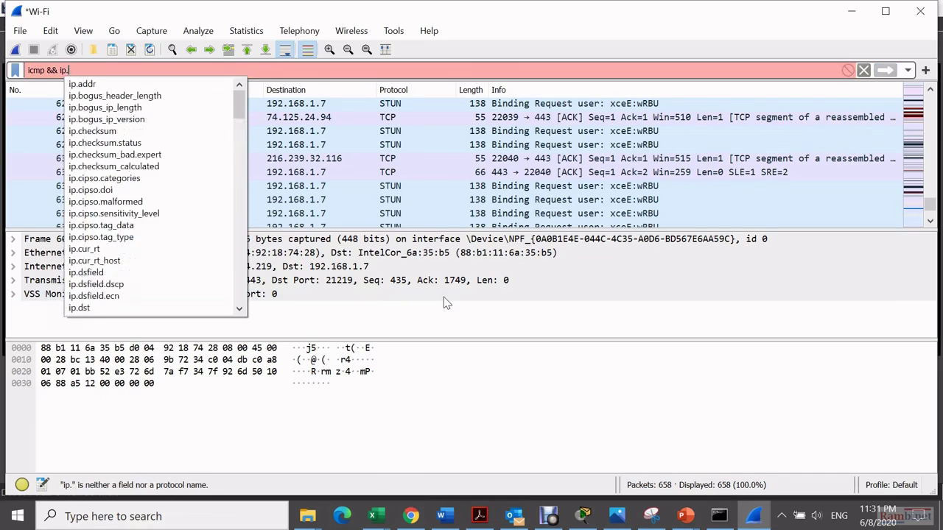
{"action": "left_click", "coordinate": [91, 83]}
{"action": "type", "text": "192"}
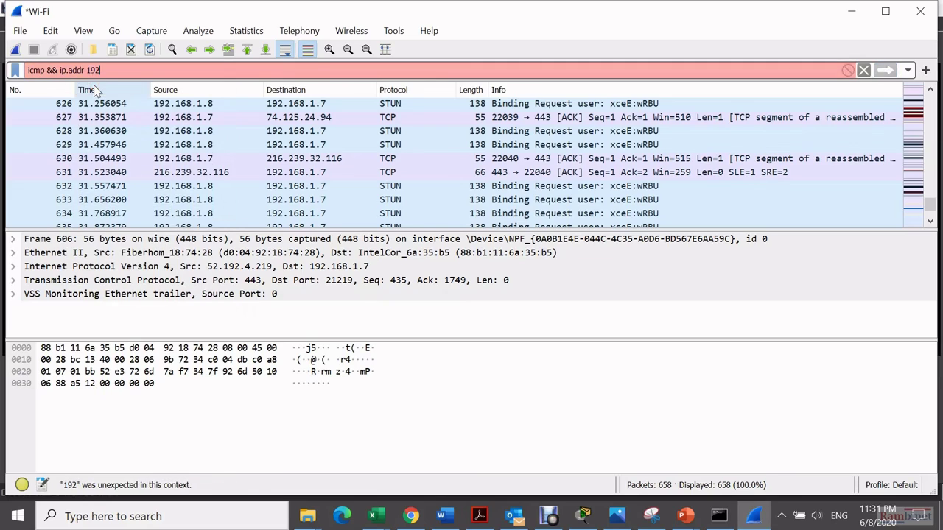
{"action": "type", "text": ".16"}
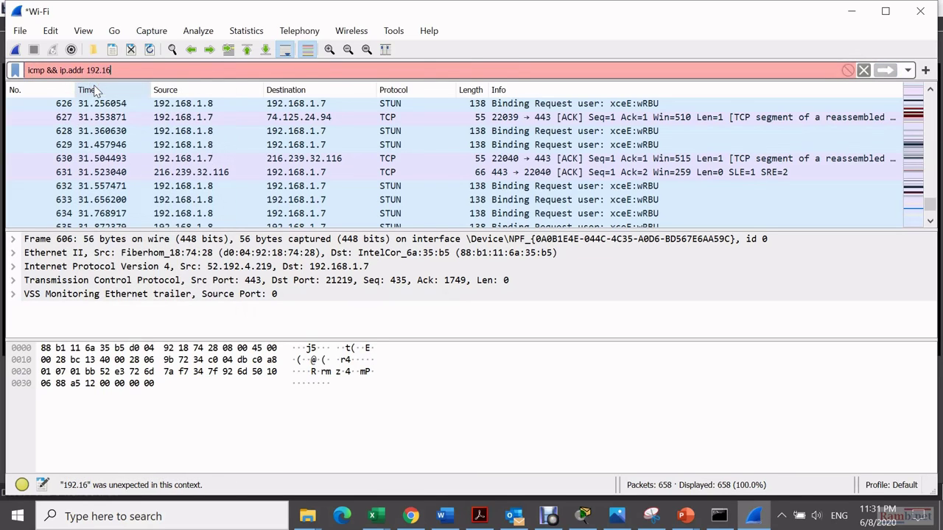
{"action": "type", "text": "8.1.7"}
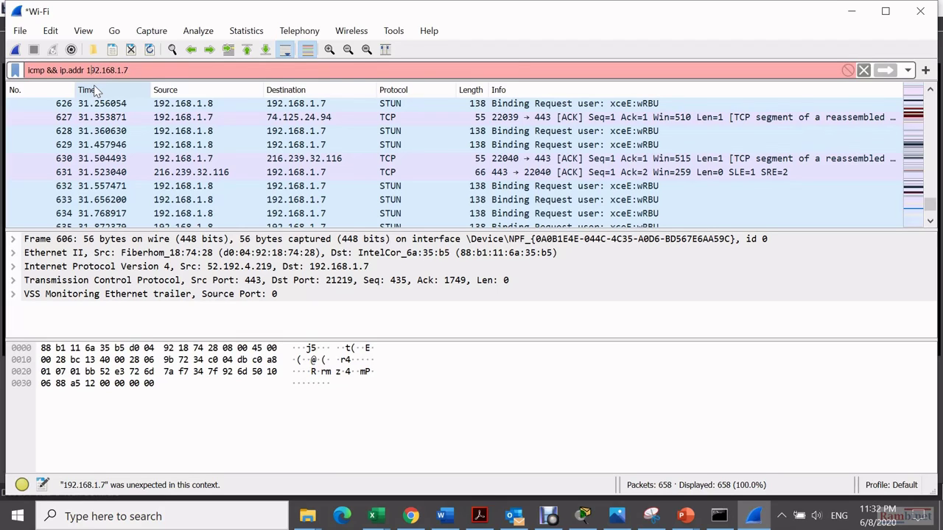
{"action": "key", "text": "BackSpace"}
{"action": "type", "text": "=="}
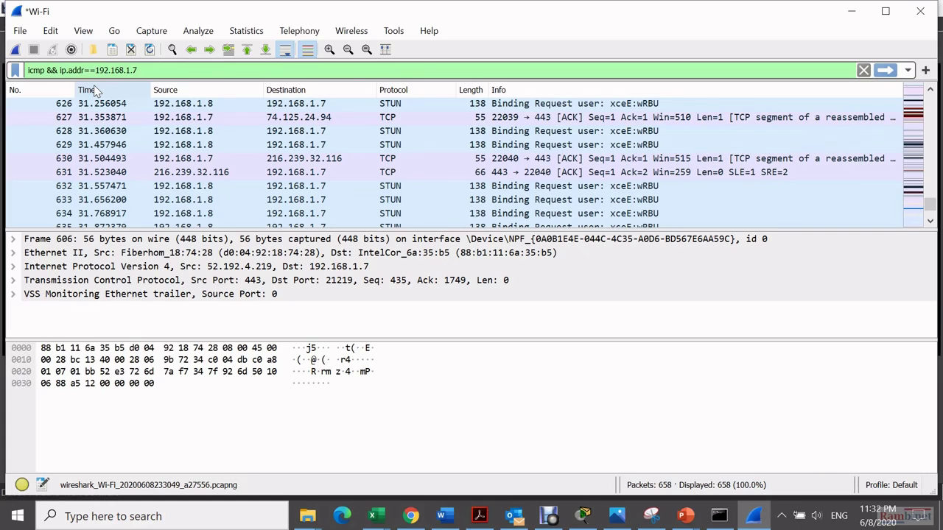
{"action": "key", "text": "Return"}
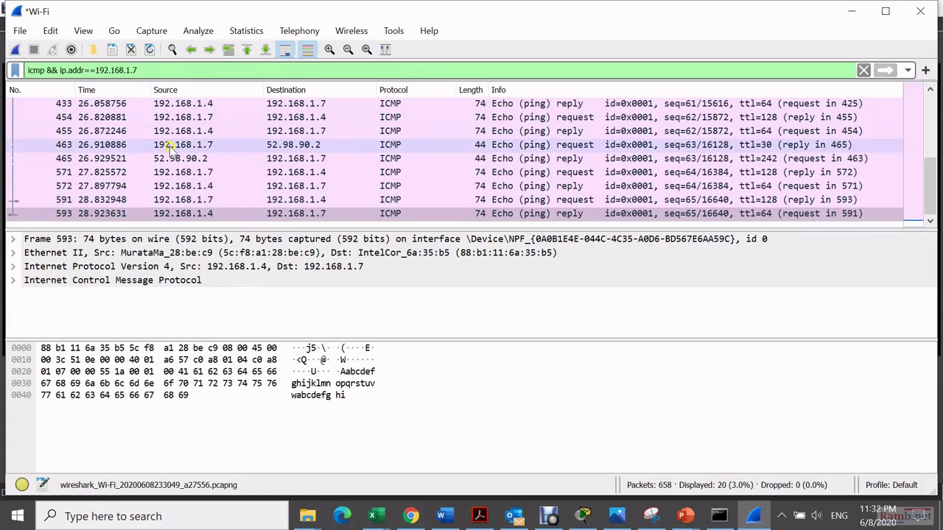
- Review the filtered ping packets and expand the Ethernet II details of the first echo request from 192.168.1.7 to 192.168.1.3
{"action": "scroll", "coordinate": [480, 190], "scroll_direction": "up", "scroll_amount": 3}
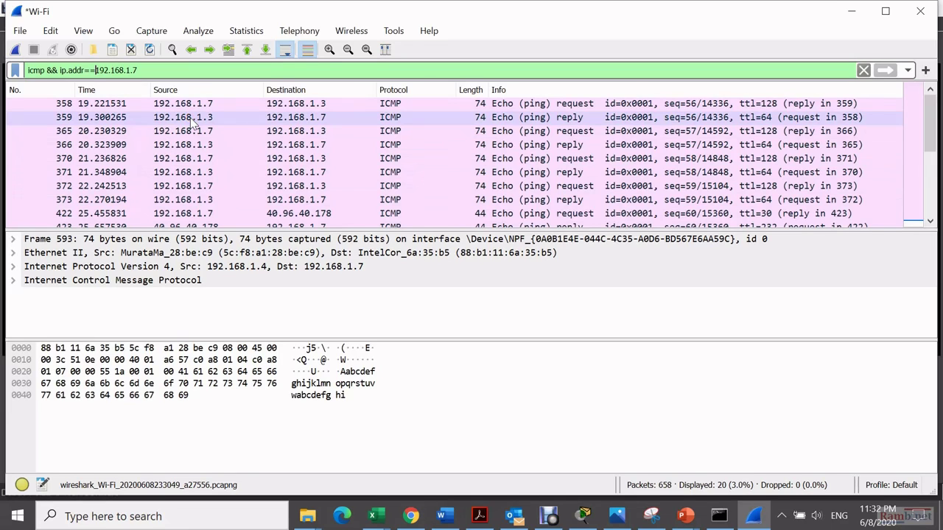
{"action": "scroll", "coordinate": [193, 125], "scroll_direction": "down", "scroll_amount": 2}
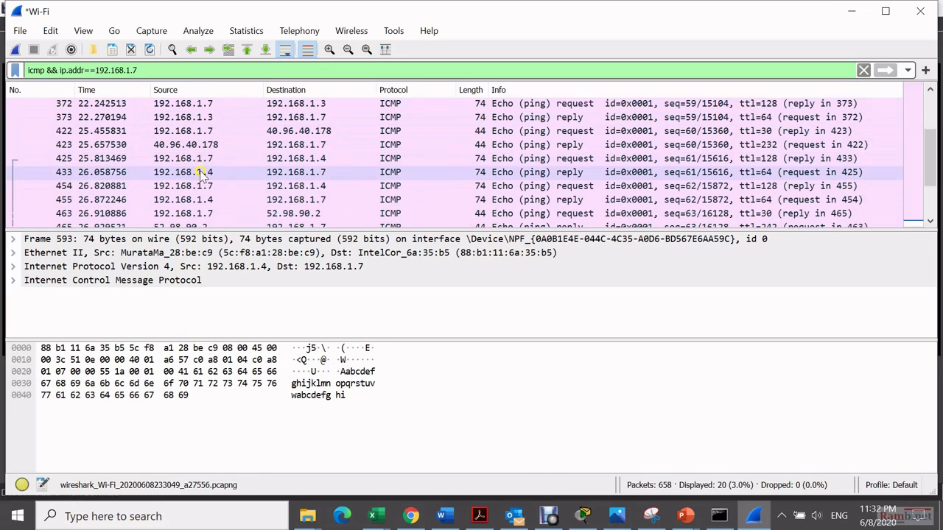
{"action": "scroll", "coordinate": [214, 177], "scroll_direction": "down", "scroll_amount": 2}
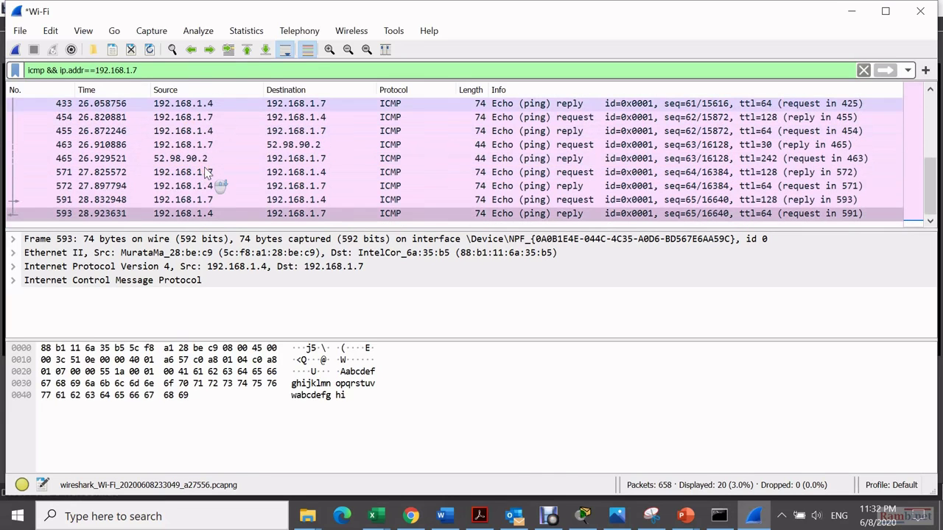
{"action": "scroll", "coordinate": [243, 159], "scroll_direction": "up", "scroll_amount": 1}
{"action": "scroll", "coordinate": [243, 157], "scroll_direction": "up", "scroll_amount": 3}
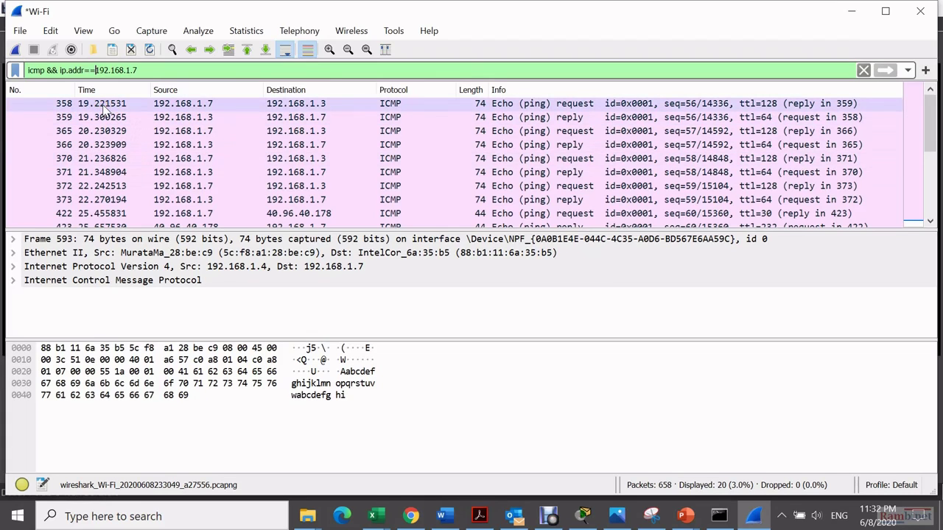
{"action": "left_click", "coordinate": [174, 103]}
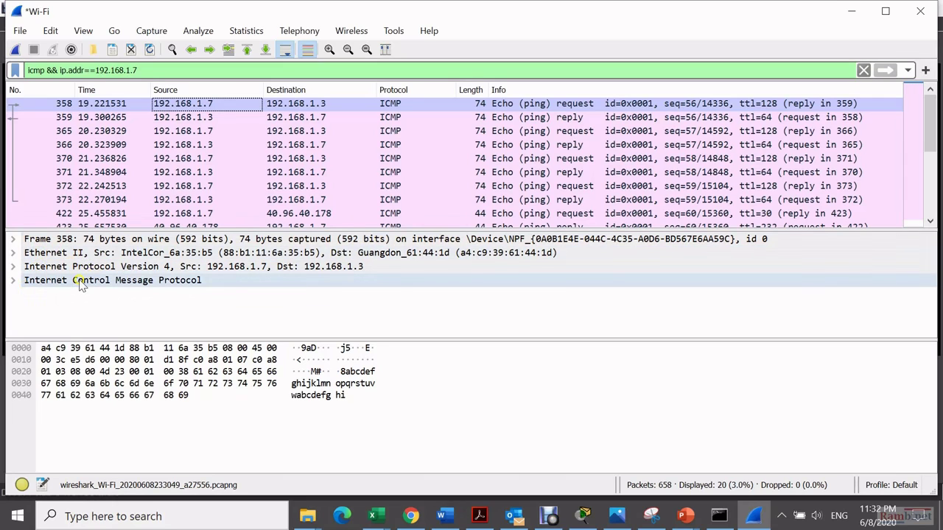
{"action": "left_click", "coordinate": [12, 253]}
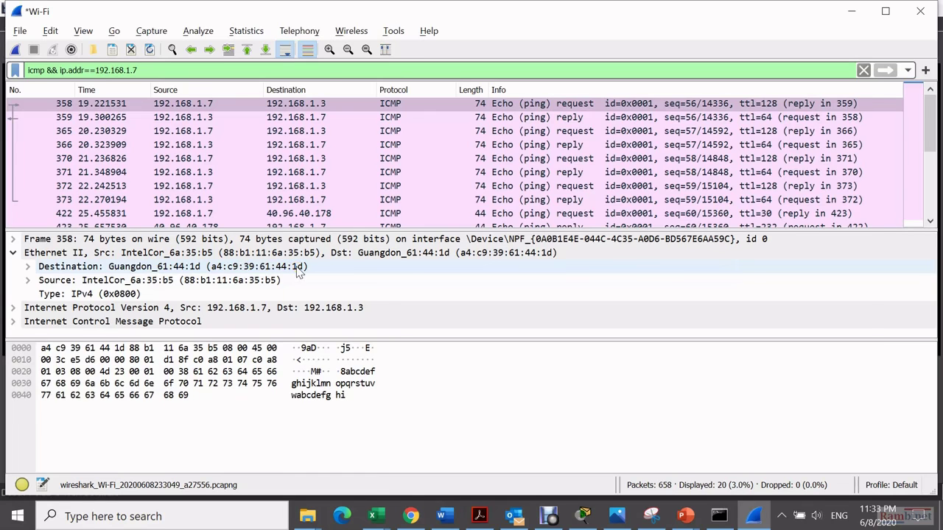
- Switch to Command Prompt and compare the frame's MAC addresses with the ARP entry for 192.168.1.3 and the Wi-Fi adapter's physical address
{"action": "key", "text": "alt+Tab"}
{"action": "left_click", "coordinate": [358, 306]}
{"action": "scroll", "coordinate": [358, 307], "scroll_direction": "up", "scroll_amount": 8}
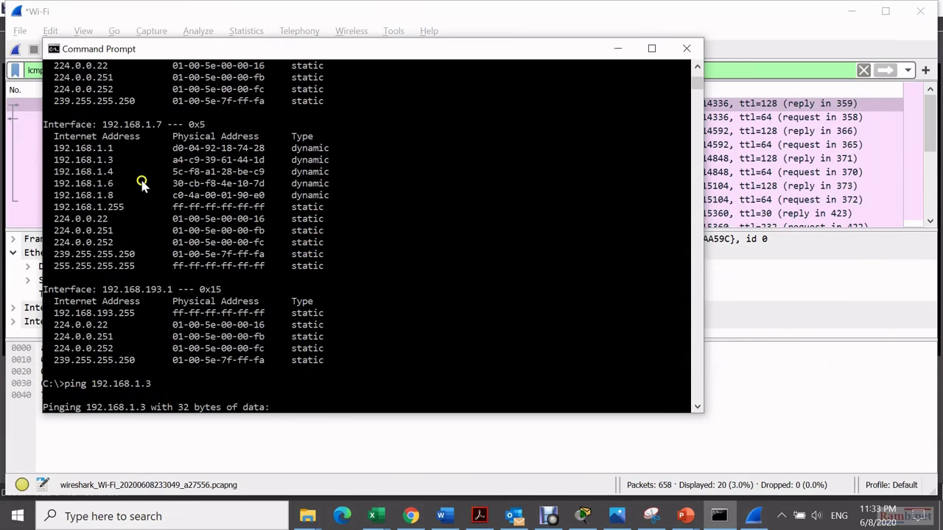
{"action": "left_click", "coordinate": [173, 161]}
{"action": "scroll", "coordinate": [251, 168], "scroll_direction": "up", "scroll_amount": 5}
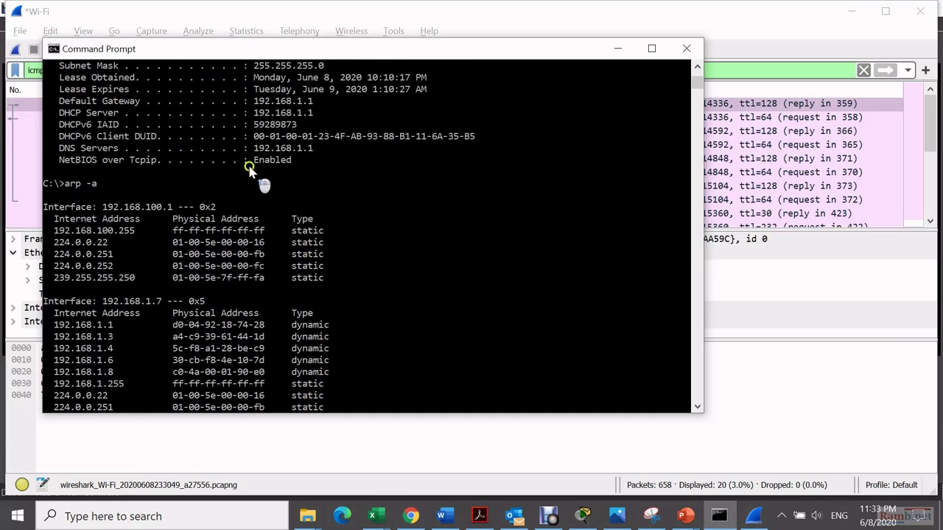
{"action": "scroll", "coordinate": [247, 170], "scroll_direction": "up", "scroll_amount": 2}
{"action": "scroll", "coordinate": [249, 171], "scroll_direction": "up", "scroll_amount": 1}
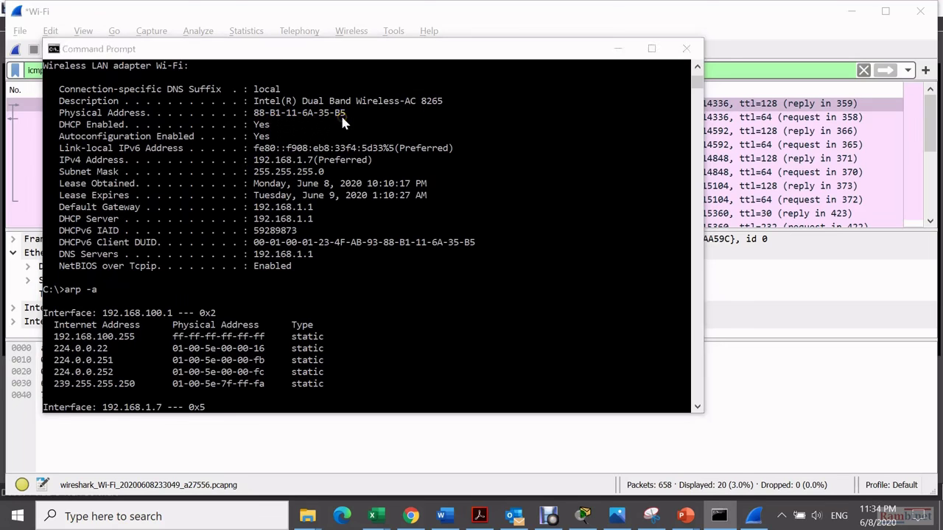
- Return to Wireshark and inspect the Ethernet II addresses of the last echo request from 192.168.1.7 to 192.168.1.4
{"action": "key", "text": "alt+Tab"}
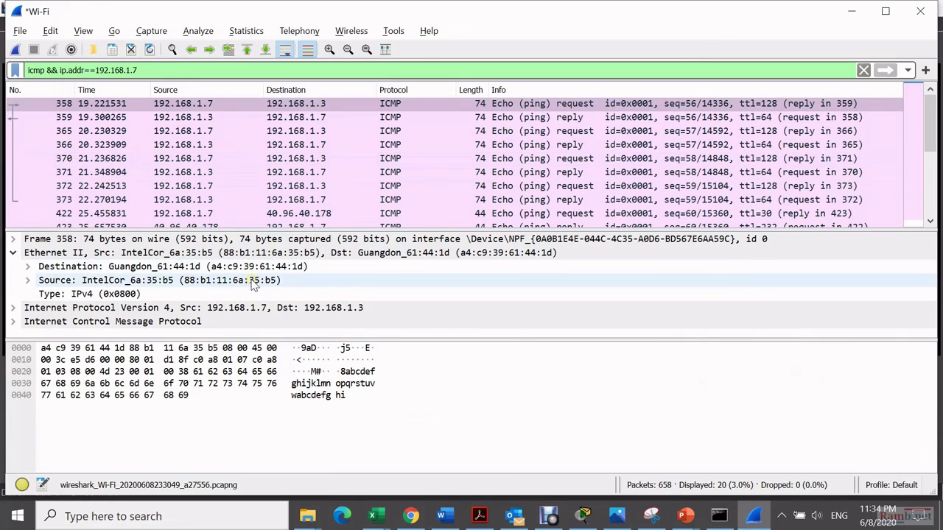
{"action": "scroll", "coordinate": [226, 167], "scroll_direction": "down", "scroll_amount": 2}
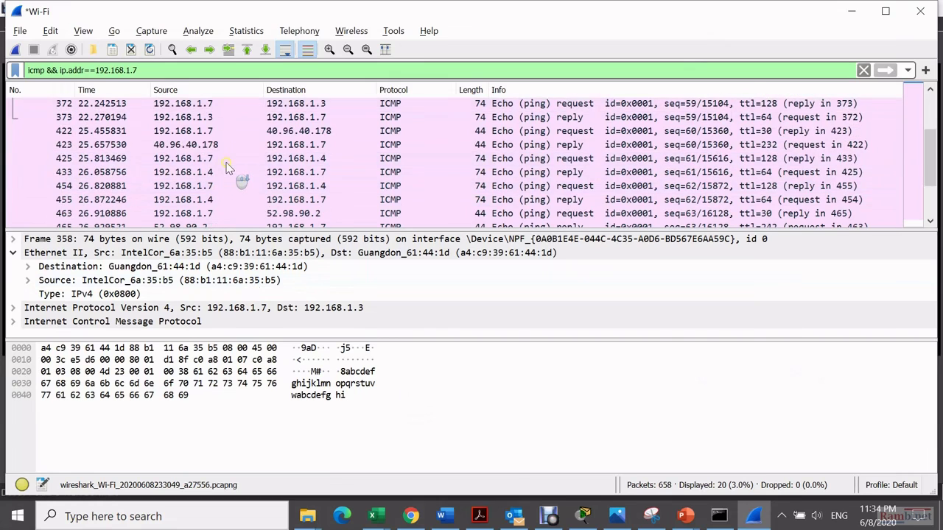
{"action": "scroll", "coordinate": [226, 166], "scroll_direction": "down", "scroll_amount": 1}
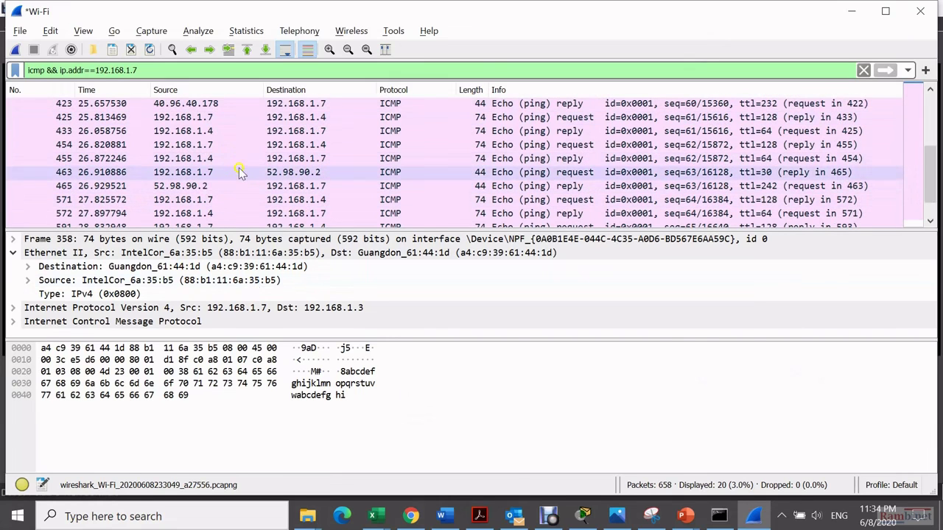
{"action": "scroll", "coordinate": [239, 171], "scroll_direction": "down", "scroll_amount": 1}
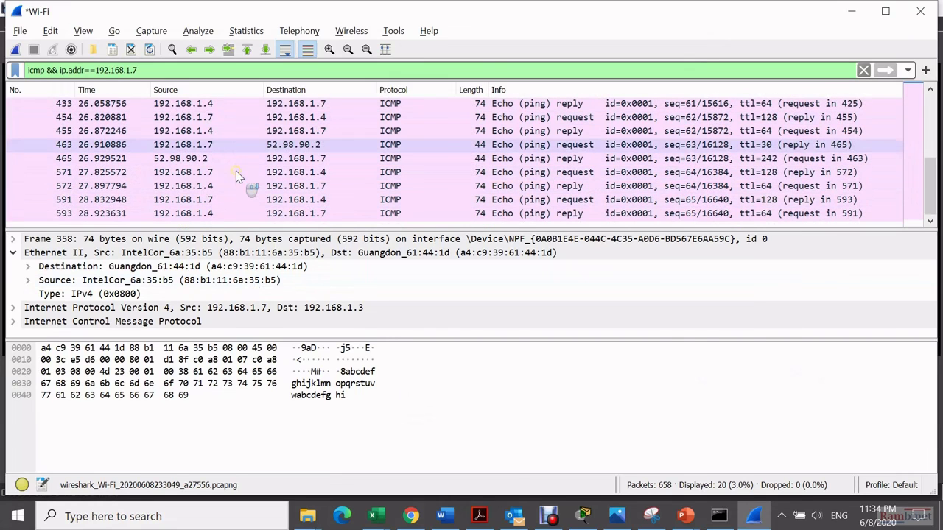
{"action": "left_click", "coordinate": [198, 205]}
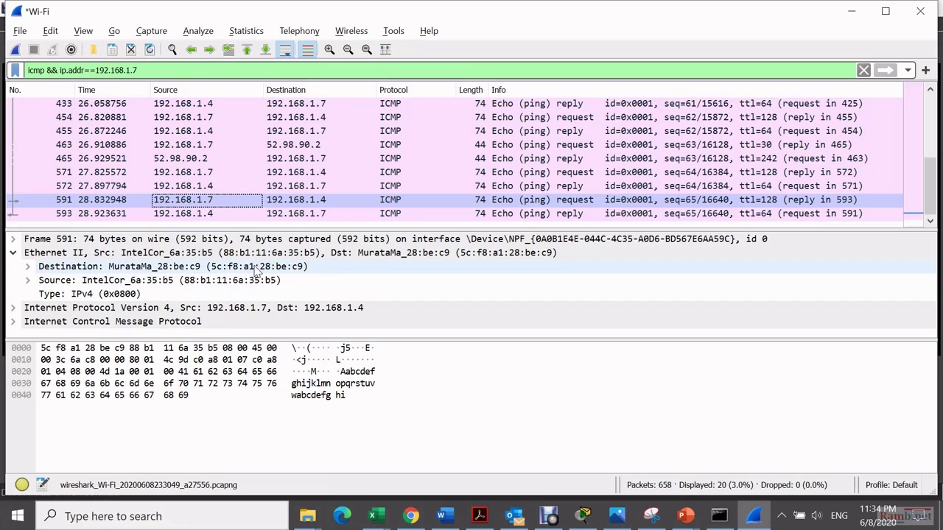
- Switch to Command Prompt and compare the frame's destination MAC address with the ARP entry for 192.168.1.4, and return to Wireshark
{"action": "key", "text": "alt+Tab"}
{"action": "scroll", "coordinate": [253, 265], "scroll_direction": "down", "scroll_amount": 12}
{"action": "scroll", "coordinate": [258, 273], "scroll_direction": "down", "scroll_amount": 8}
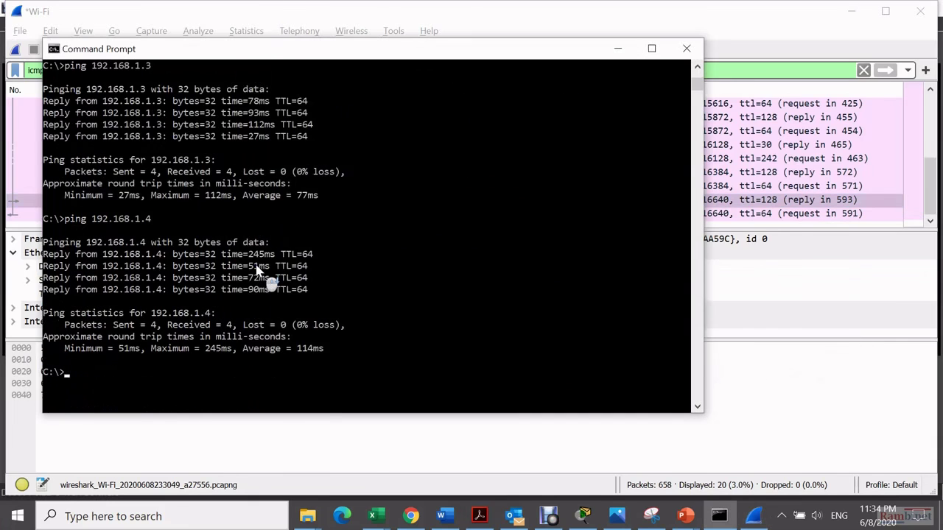
{"action": "scroll", "coordinate": [258, 273], "scroll_direction": "up", "scroll_amount": 6}
{"action": "scroll", "coordinate": [258, 271], "scroll_direction": "up", "scroll_amount": 5}
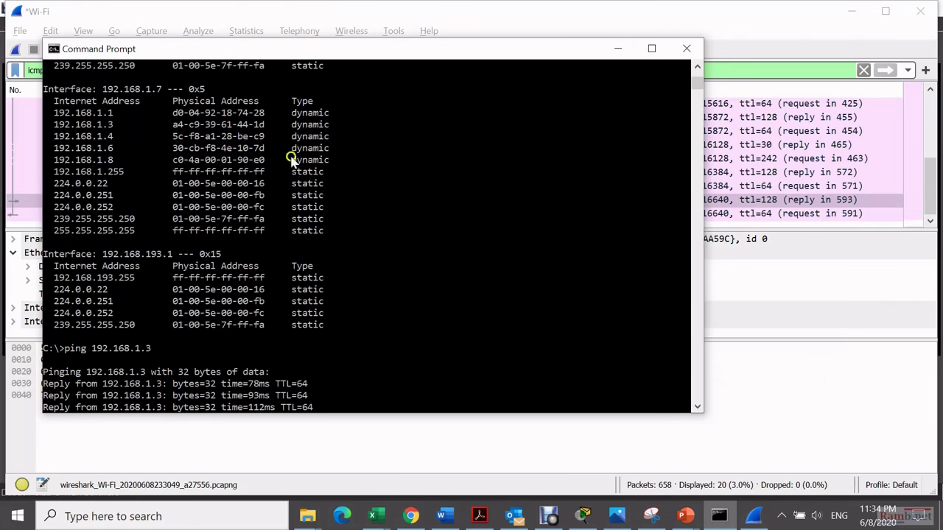
{"action": "key", "text": "alt+Tab"}
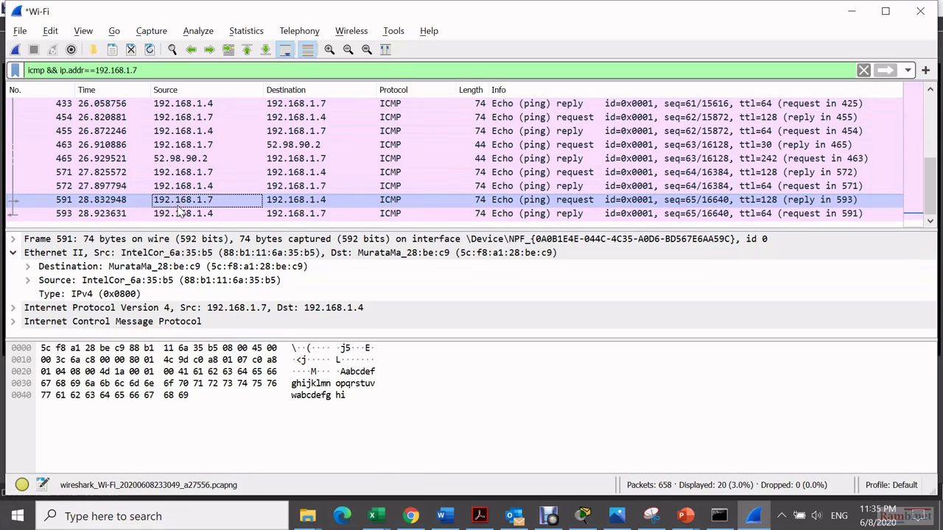
- Switch to the PowerPoint slide show and review the local LAN and remote server diagrams, ending on the Part 2 slide
{"action": "key", "text": "alt+Tab"}
{"action": "key", "text": "alt+Tab"}
{"action": "key", "text": "alt+Tab"}
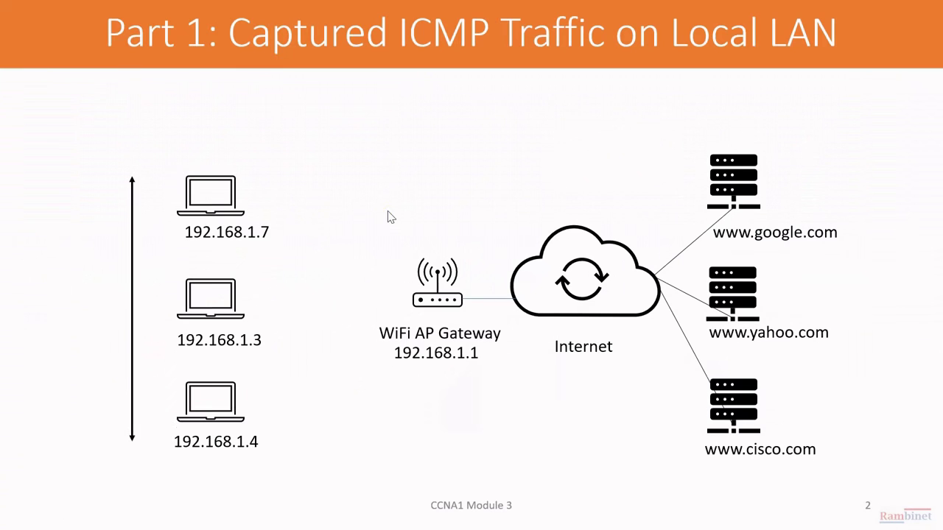
{"action": "key", "text": "Right"}
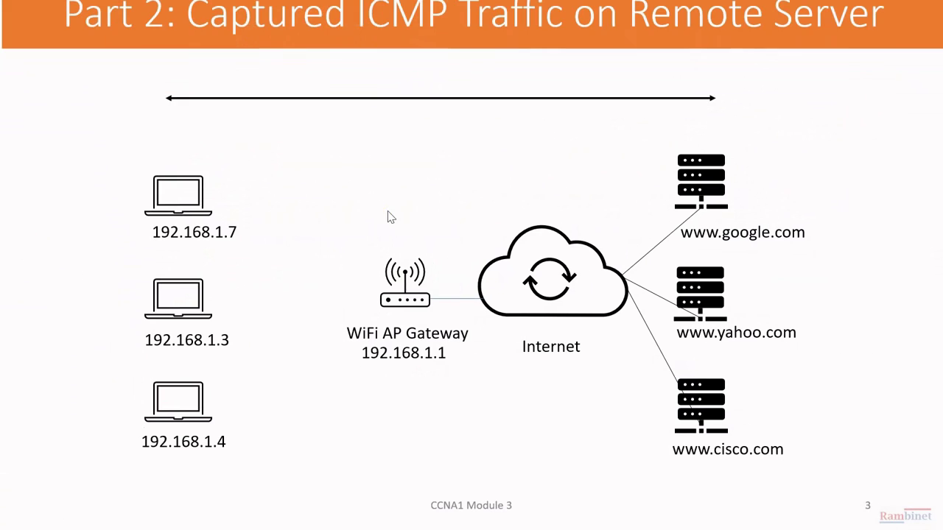
{"action": "key", "text": "Left"}
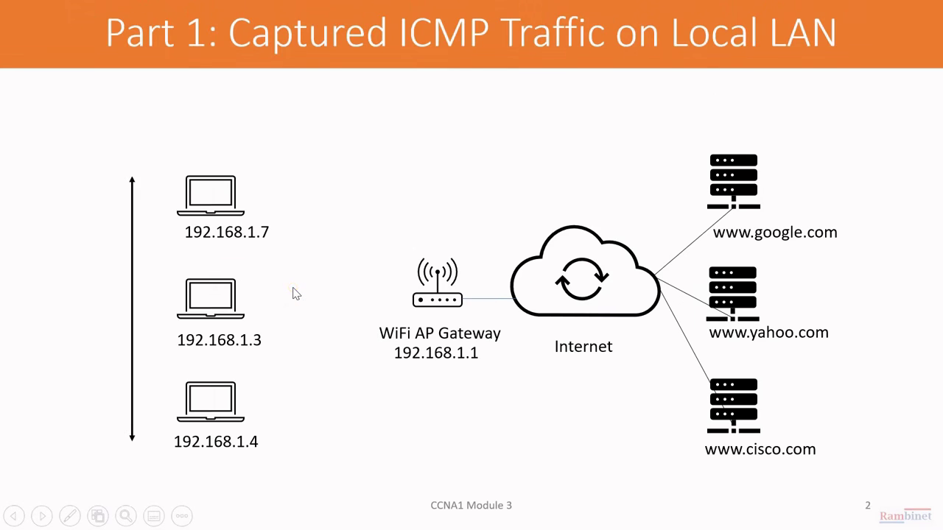
{"action": "key", "text": "Right"}
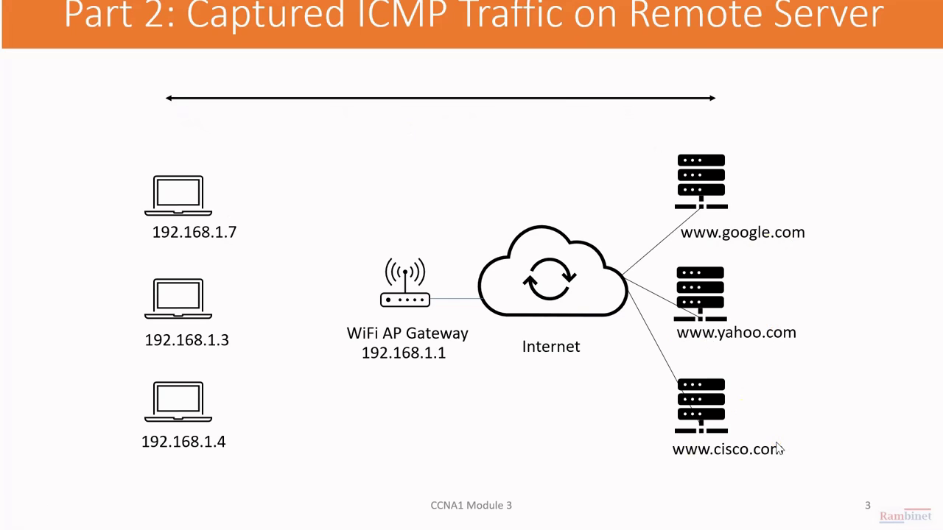
- Return to Wireshark and start a new Wi-Fi capture without saving the previously captured packets
{"action": "key", "text": "alt+Tab"}
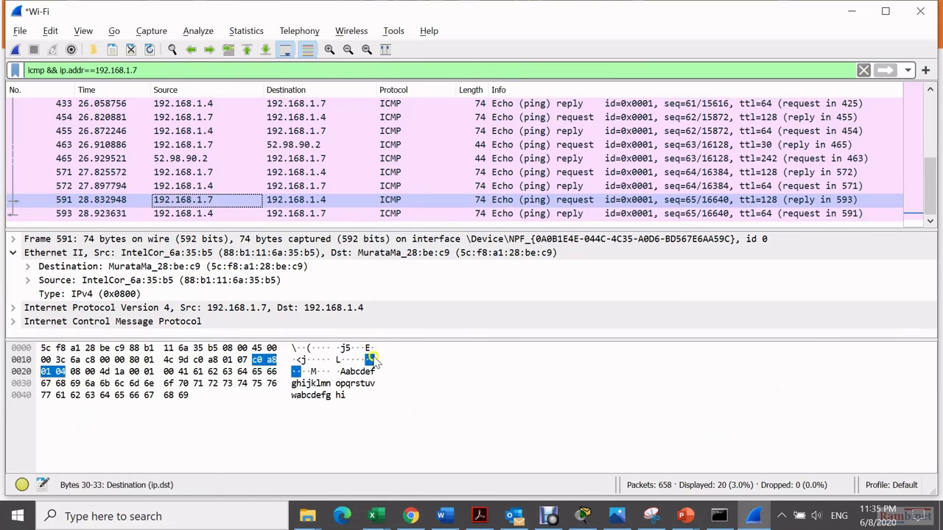
{"action": "left_click", "coordinate": [15, 50]}
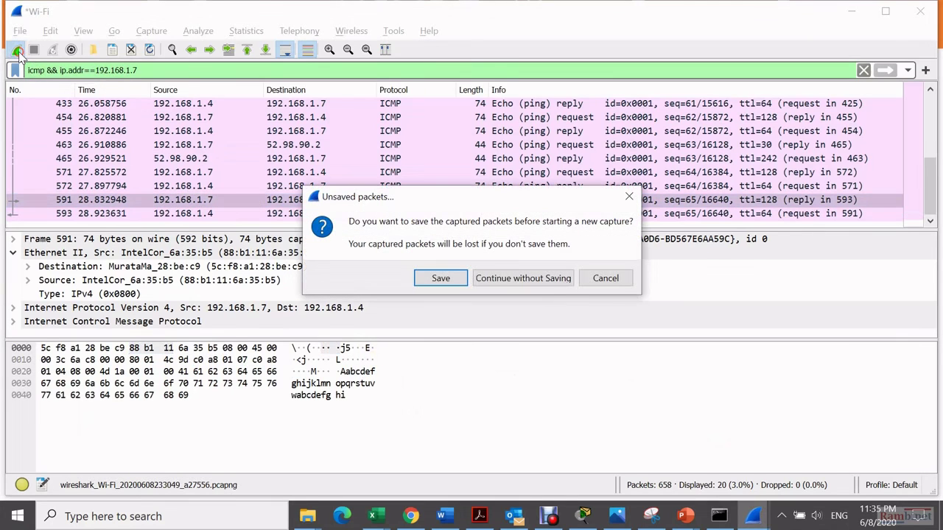
{"action": "left_click", "coordinate": [506, 280]}
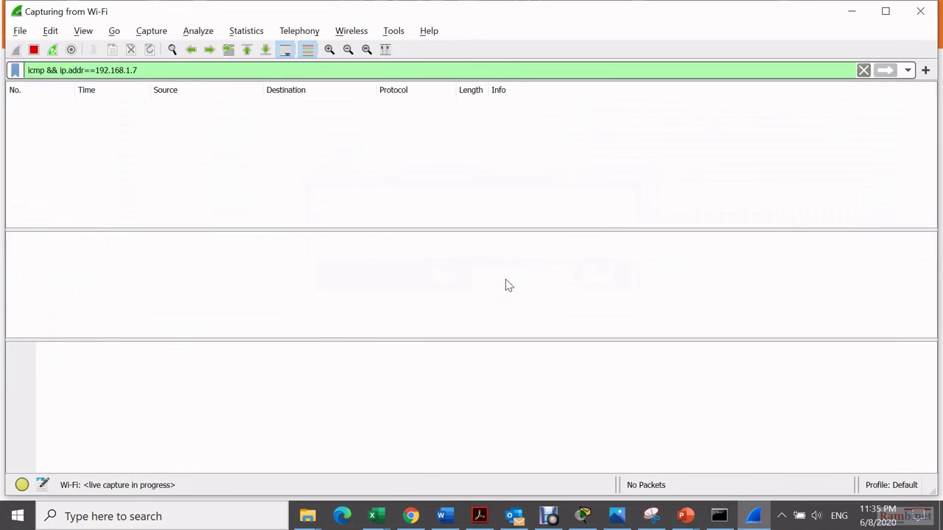
{"action": "left_click", "coordinate": [503, 284]}
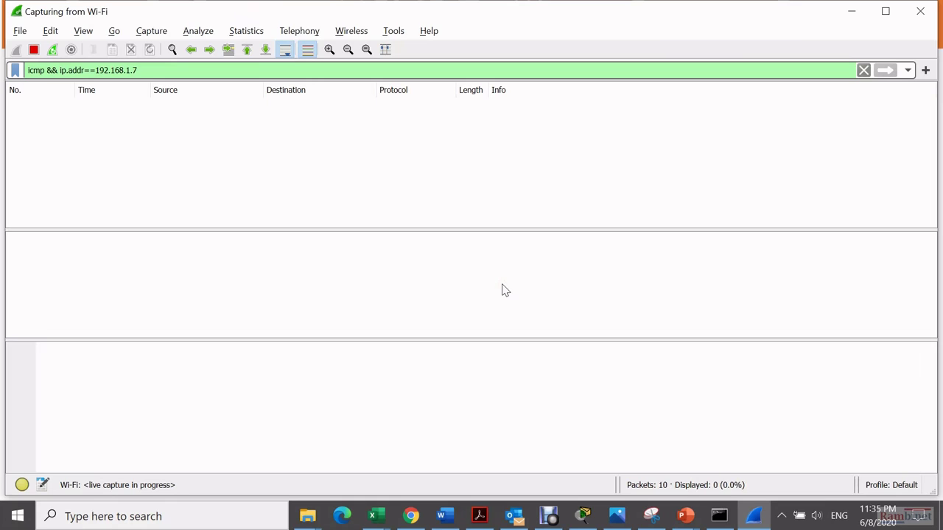
- Switch to Command Prompt and ping google.com
{"action": "key", "text": "alt+Tab"}
{"action": "key", "text": "alt+Tab"}
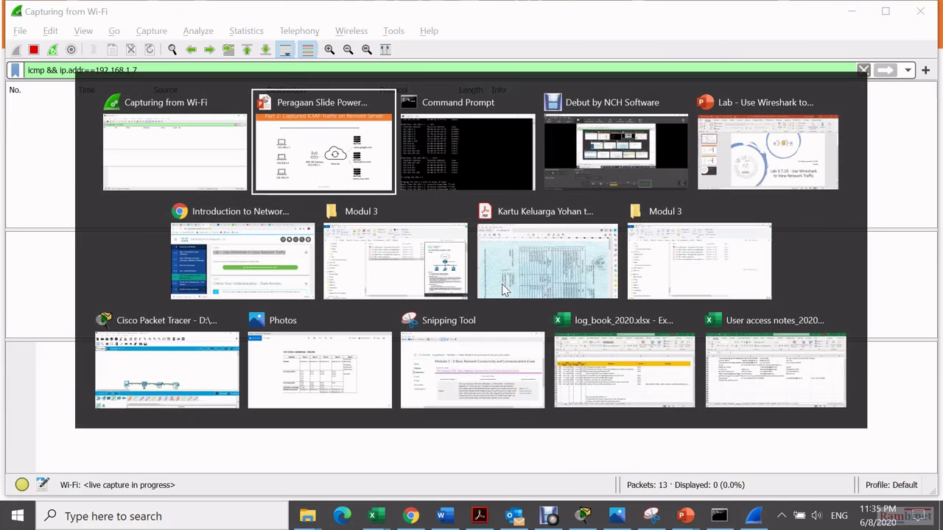
{"action": "left_click", "coordinate": [399, 387]}
{"action": "type", "text": "ping 192.168.1.4"}
{"action": "key", "text": "Return"}
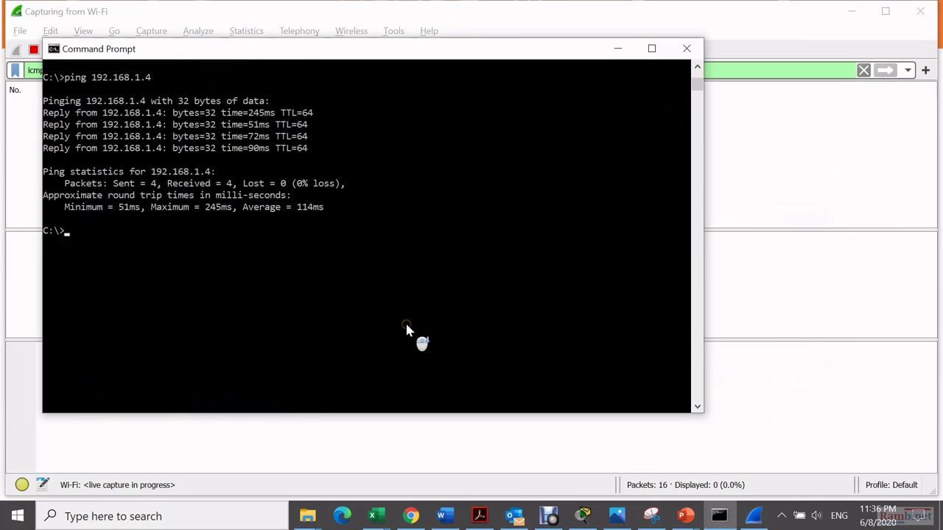
{"action": "type", "text": "ping google.com"}
{"action": "key", "text": "Return"}
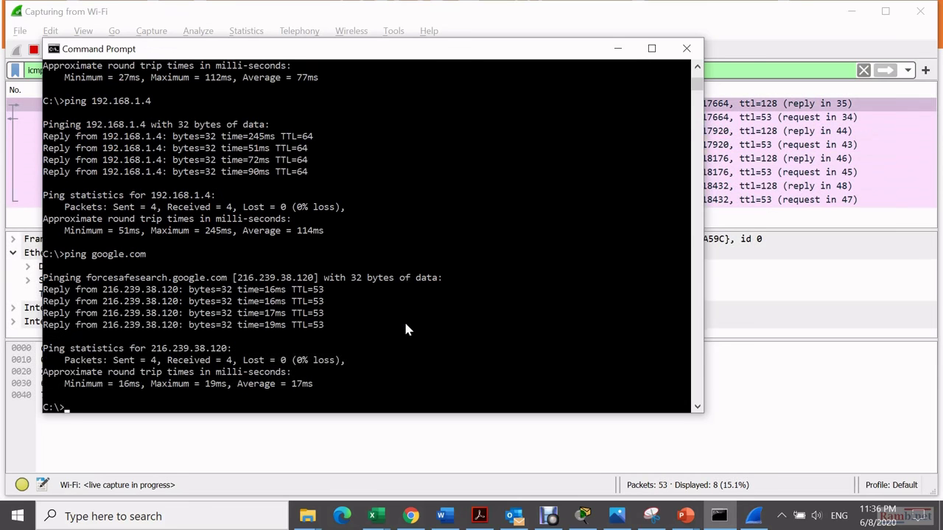
- Ping yahoo.com and cisco.com while the capture is running
{"action": "key", "text": "Up"}
{"action": "type", "text": "m"}
{"action": "key", "text": "Return"}
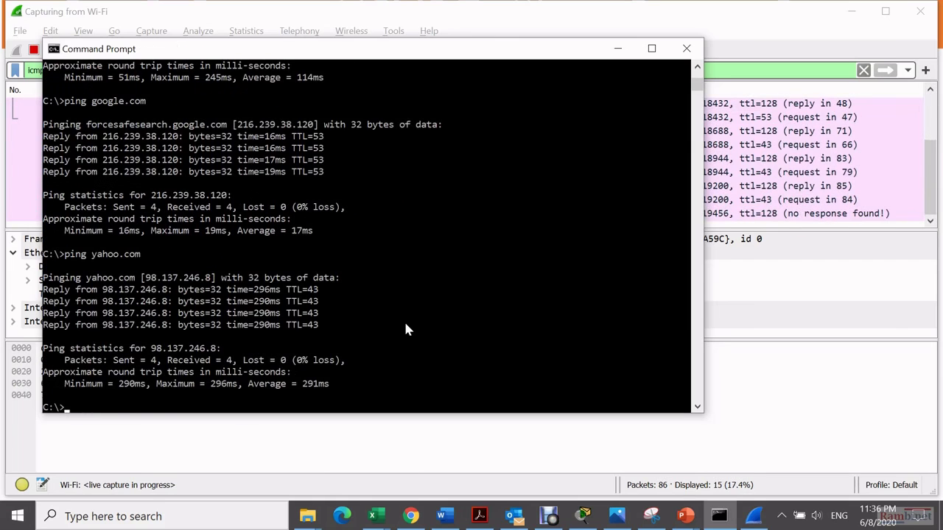
{"action": "key", "text": "Up"}
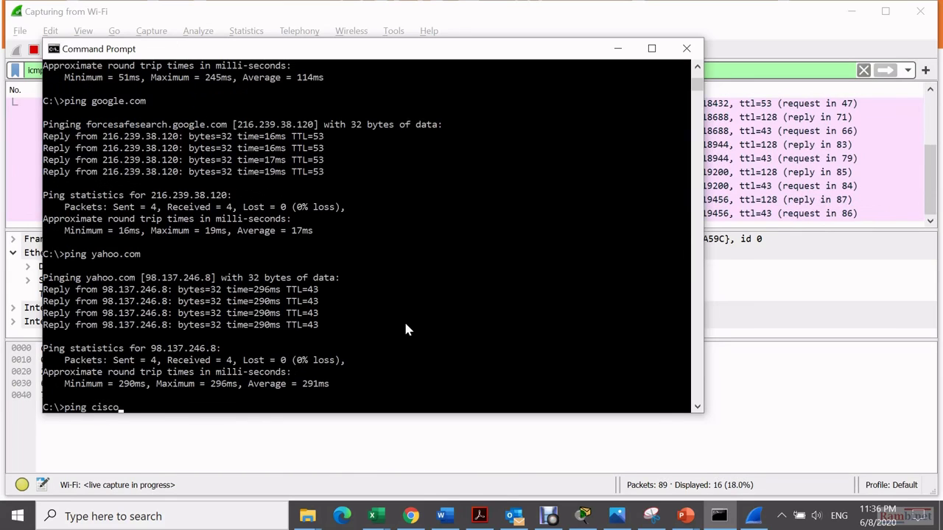
{"action": "type", "text": "cisco.com"}
{"action": "key", "text": "Return"}
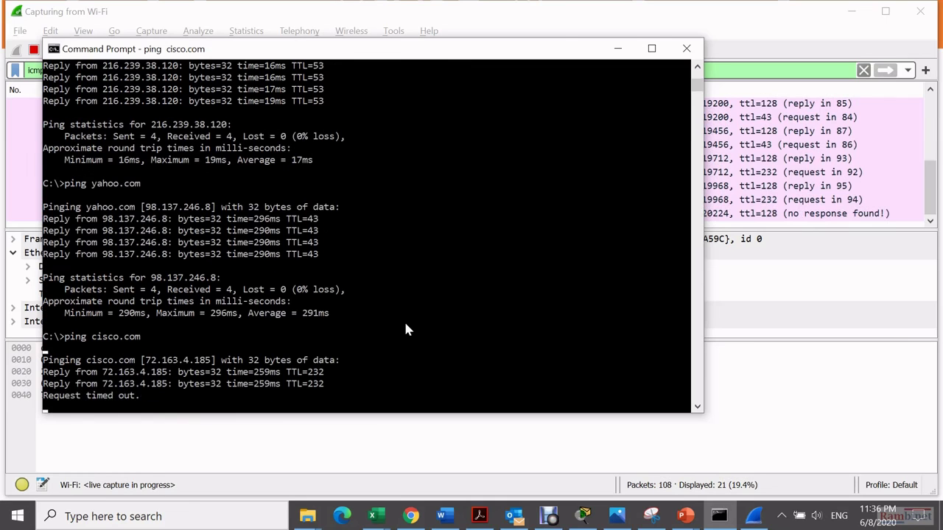
- Review the ping results for the remote servers and check the IP address that answered for google.com
{"action": "scroll", "coordinate": [406, 324], "scroll_direction": "up", "scroll_amount": 2}
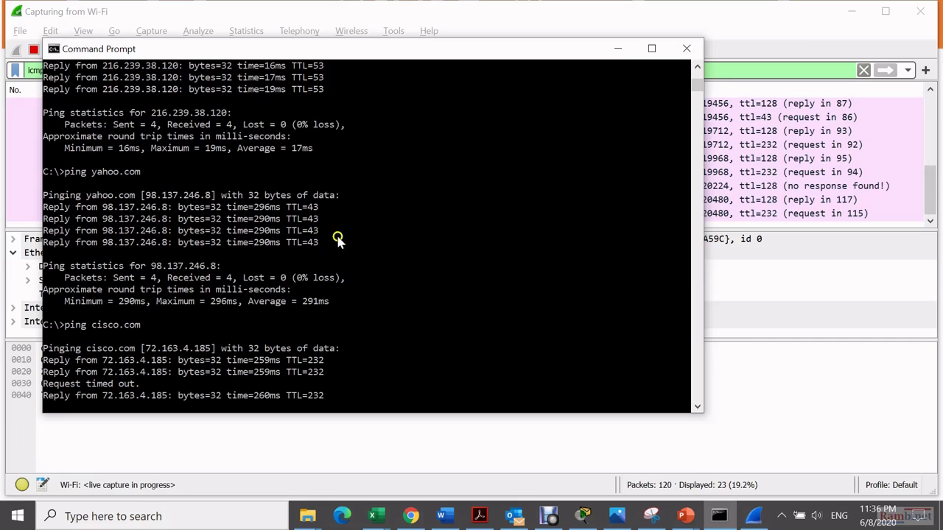
{"action": "scroll", "coordinate": [341, 248], "scroll_direction": "up", "scroll_amount": 1}
{"action": "scroll", "coordinate": [341, 249], "scroll_direction": "up", "scroll_amount": 2}
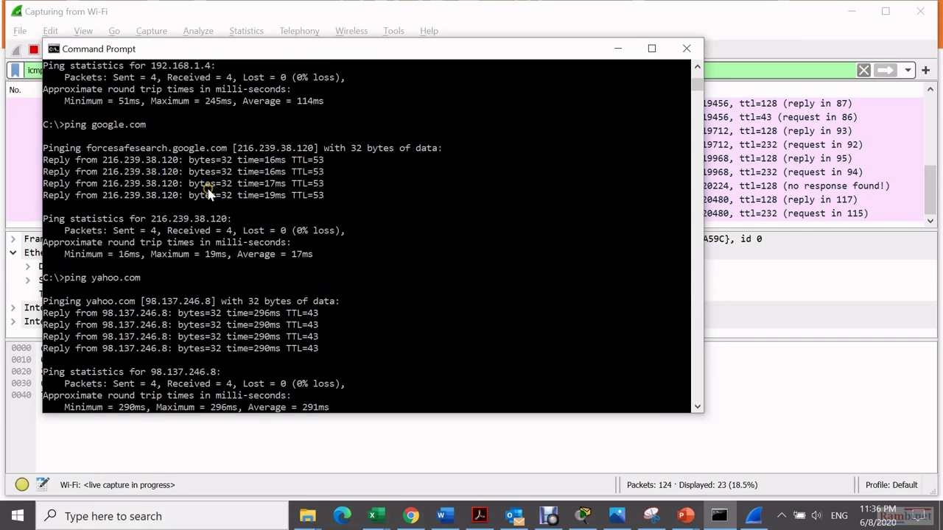
{"action": "left_click_drag", "start_coordinate": [163, 151], "coordinate": [118, 115]}
{"action": "left_click", "coordinate": [118, 117]}
{"action": "left_click", "coordinate": [107, 169]}
{"action": "left_click_drag", "start_coordinate": [108, 170], "coordinate": [161, 169]}
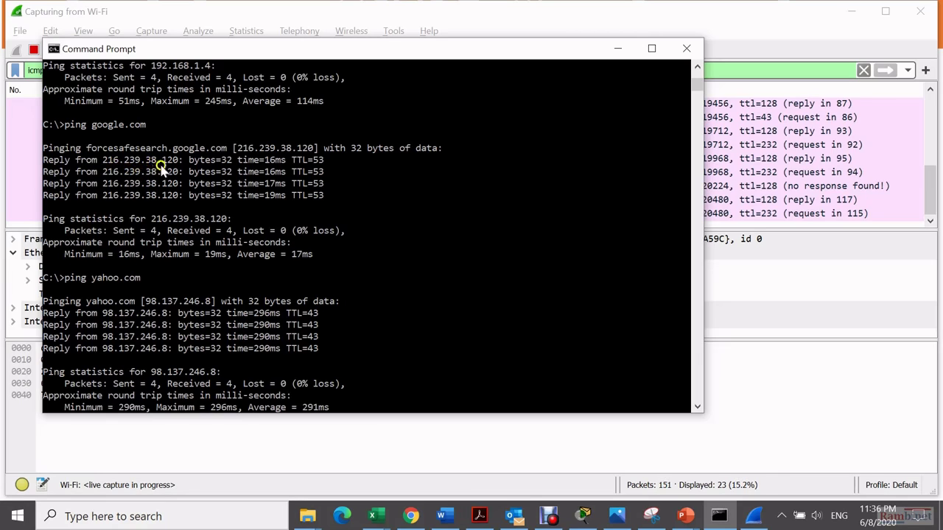
- Return to Wireshark, stop the Wi-Fi capture and go to the first filtered ICMP packet
{"action": "left_click", "coordinate": [770, 176]}
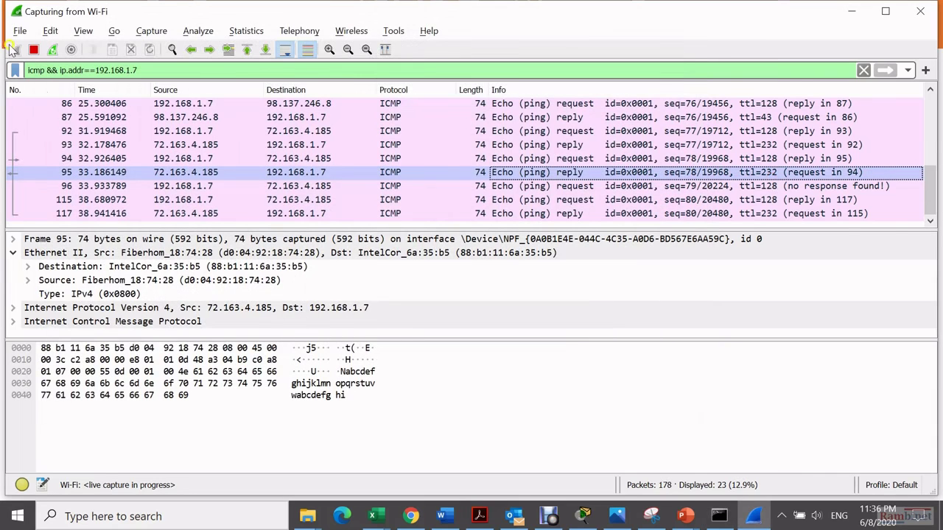
{"action": "left_click", "coordinate": [34, 50]}
{"action": "scroll", "coordinate": [203, 130], "scroll_direction": "up", "scroll_amount": 5}
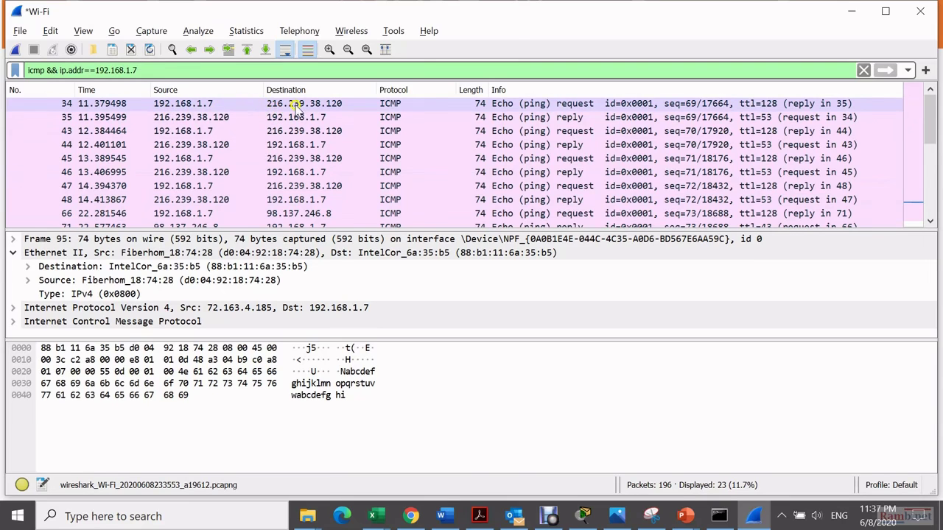
- Compare the first echo request's destination IP address with the google.com ping output in Command Prompt, and return to Wireshark
{"action": "left_click", "coordinate": [326, 102]}
{"action": "key", "text": "alt+Tab"}
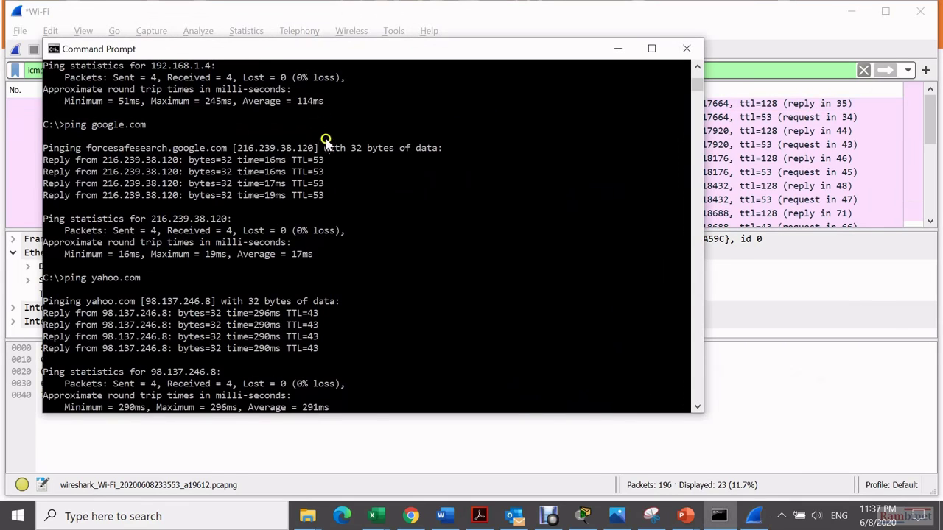
{"action": "key", "text": "alt+Tab"}
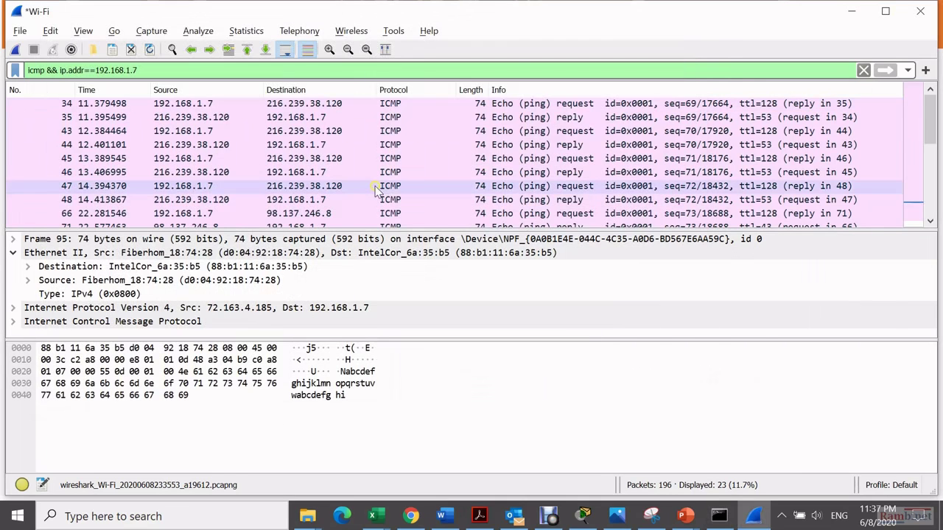
- Select the Ethernet source address of the first echo request to Google and compare it with the Wi-Fi adapter's physical address in Command Prompt
{"action": "left_click", "coordinate": [87, 105]}
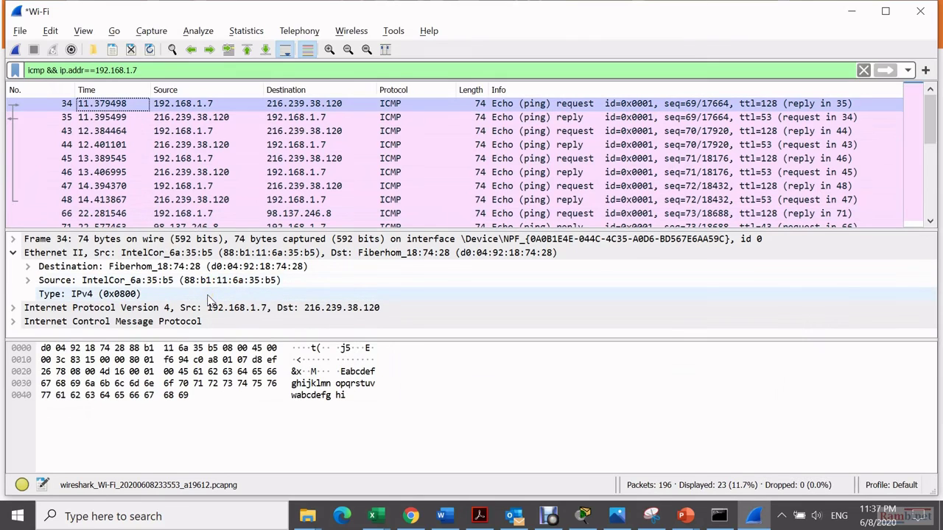
{"action": "left_click", "coordinate": [122, 281]}
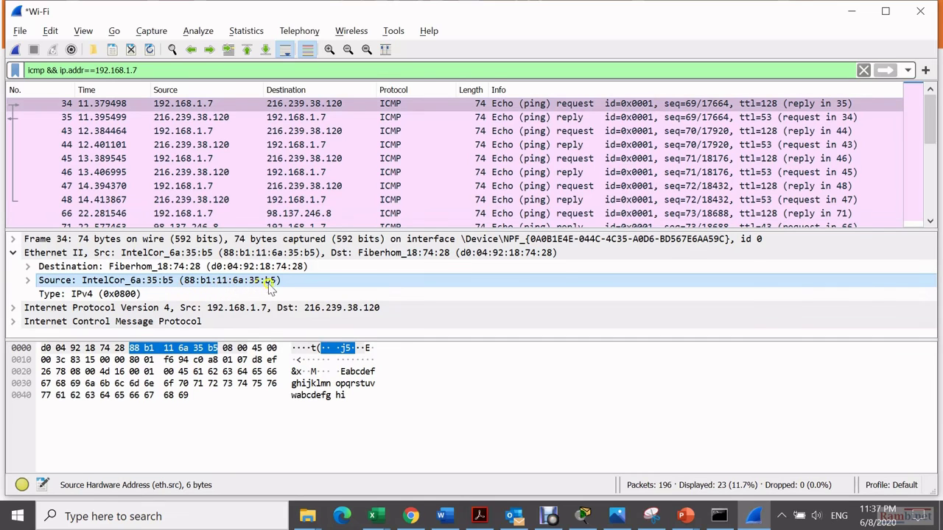
{"action": "key", "text": "alt+Tab"}
{"action": "scroll", "coordinate": [273, 292], "scroll_direction": "up", "scroll_amount": 20}
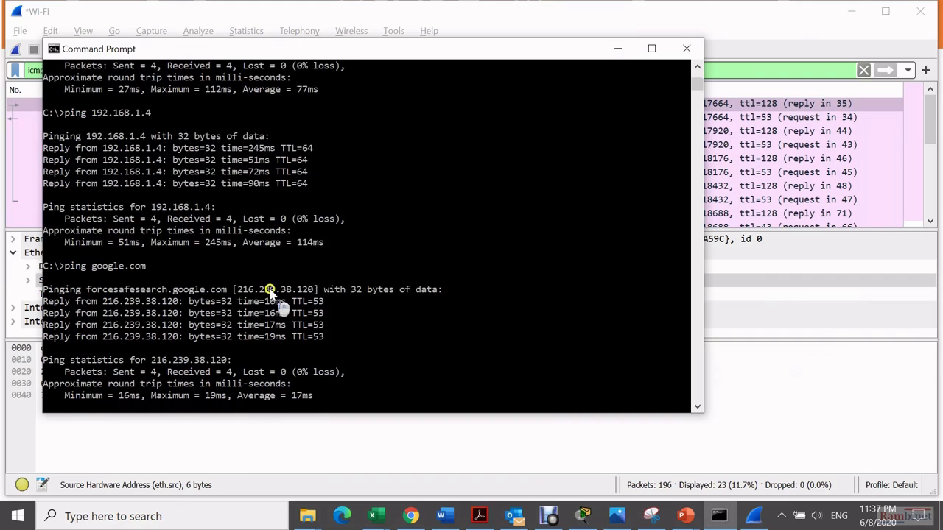
{"action": "scroll", "coordinate": [271, 293], "scroll_direction": "up", "scroll_amount": 5}
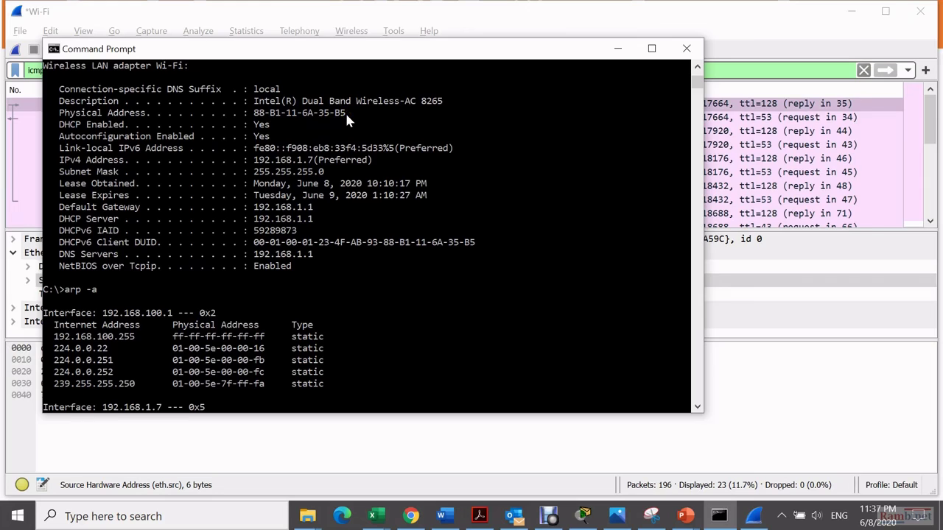
- Compare the first echo request's Ethernet destination address with the default gateway's entry in the Command Prompt ARP table, and return to Wireshark
{"action": "key", "text": "alt+Tab"}
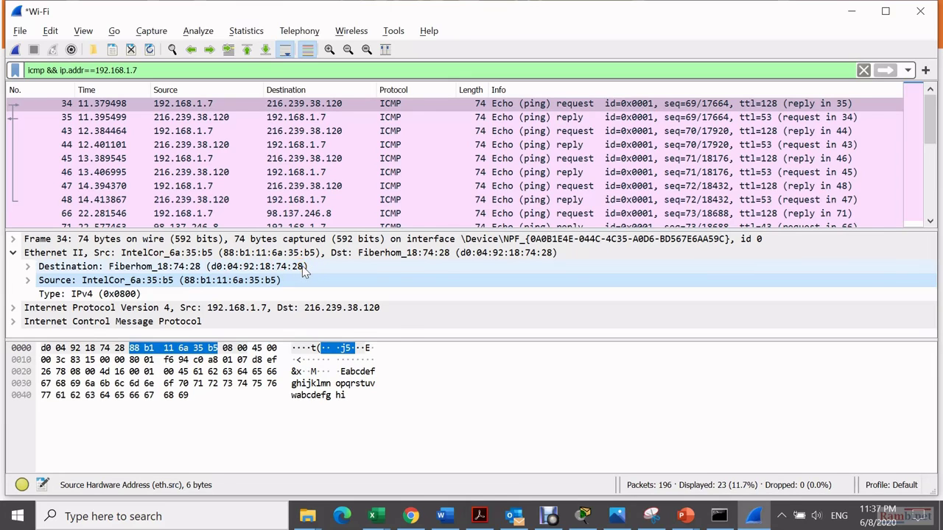
{"action": "key", "text": "alt+Tab"}
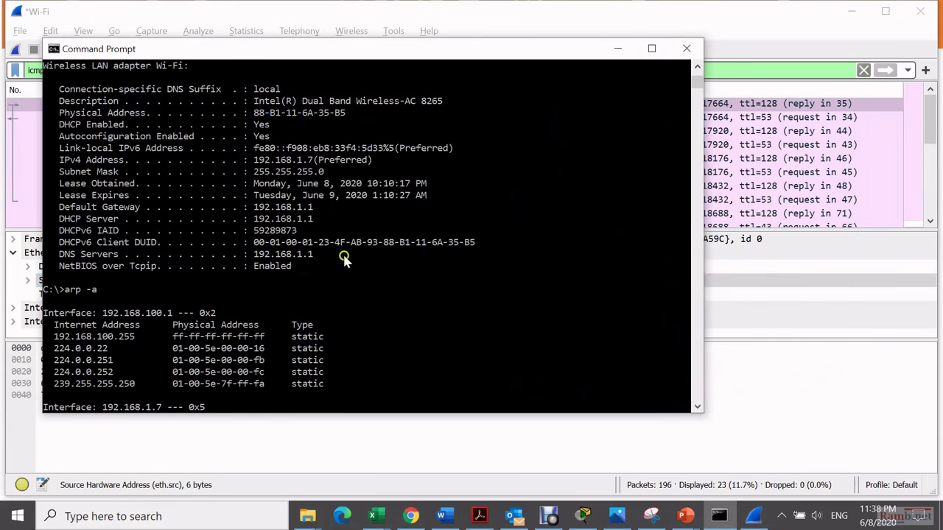
{"action": "scroll", "coordinate": [353, 269], "scroll_direction": "down", "scroll_amount": 4}
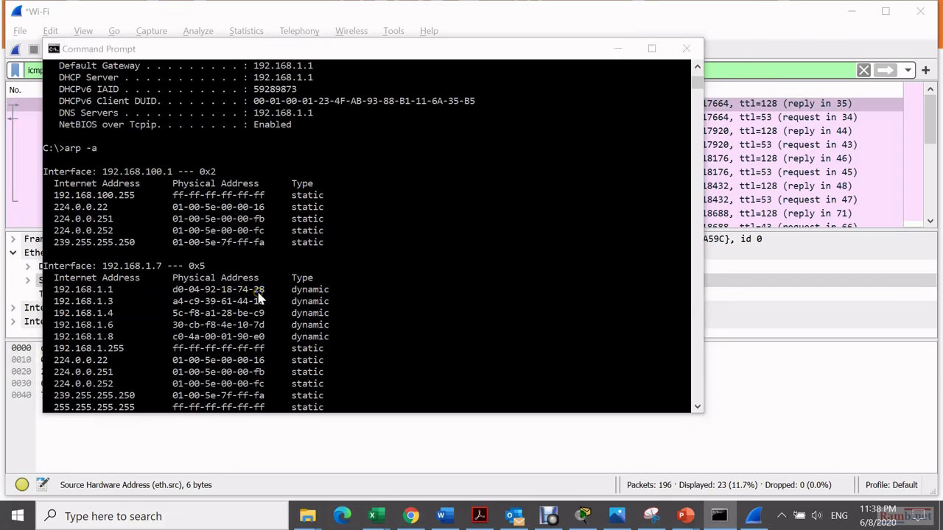
{"action": "key", "text": "alt+Tab"}
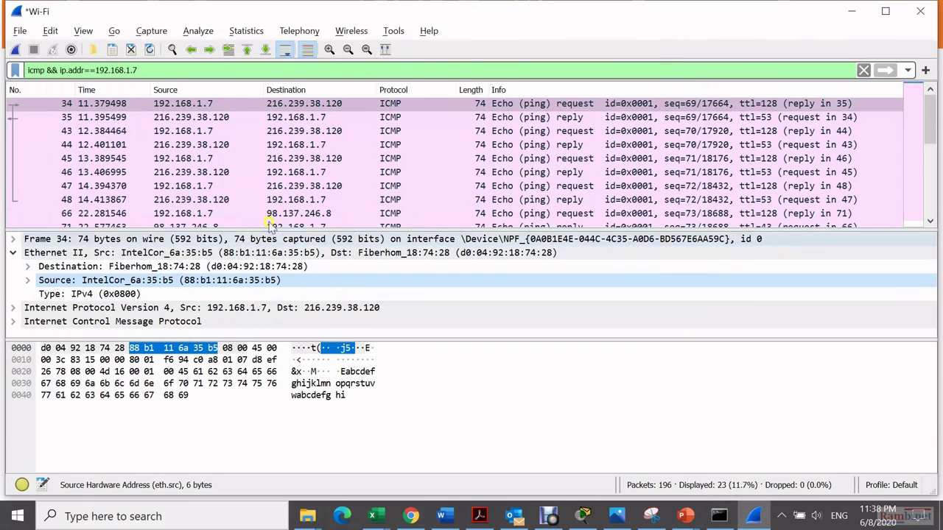
- Check the yahoo.com ping's reply address in Command Prompt, and select echo request frame 84 to that server in Wireshark to inspect its MAC addresses
{"action": "key", "text": "alt+Tab"}
{"action": "scroll", "coordinate": [315, 250], "scroll_direction": "down", "scroll_amount": 15}
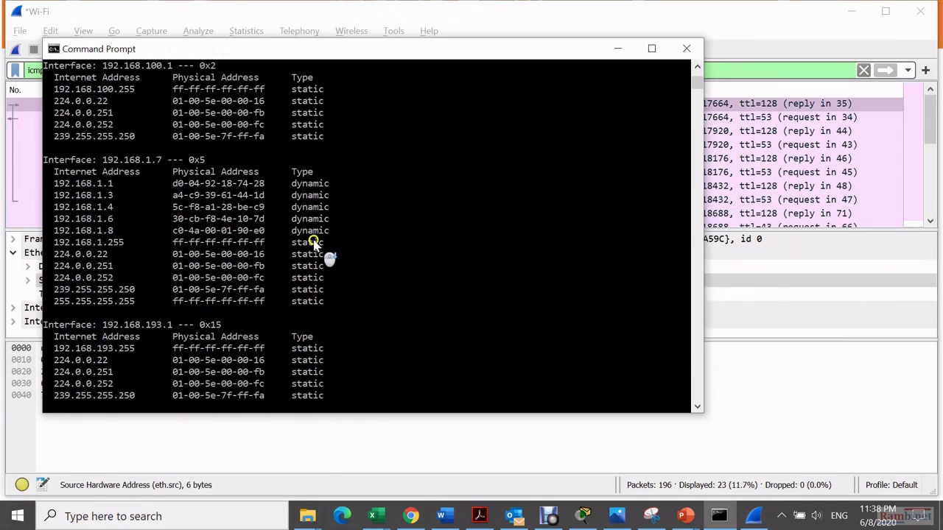
{"action": "scroll", "coordinate": [313, 259], "scroll_direction": "down", "scroll_amount": 4}
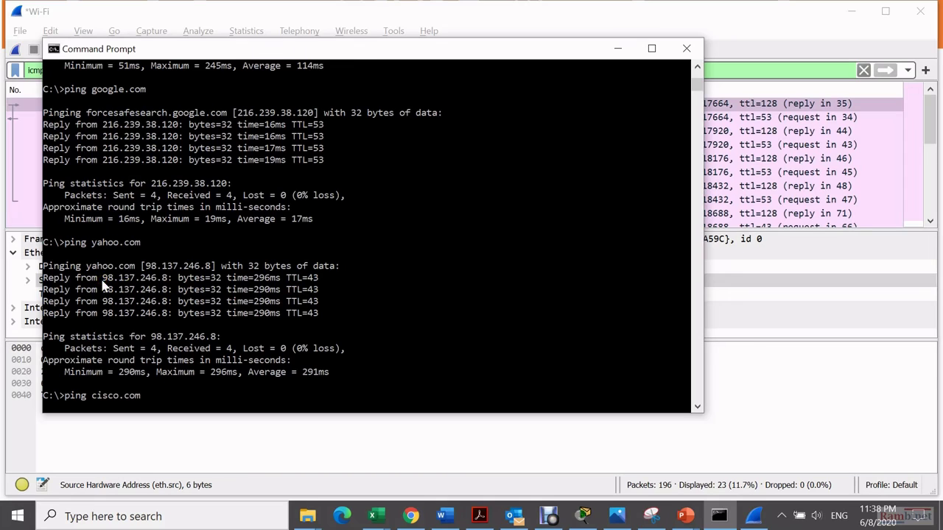
{"action": "left_click", "coordinate": [137, 280]}
{"action": "key", "text": "alt+Tab"}
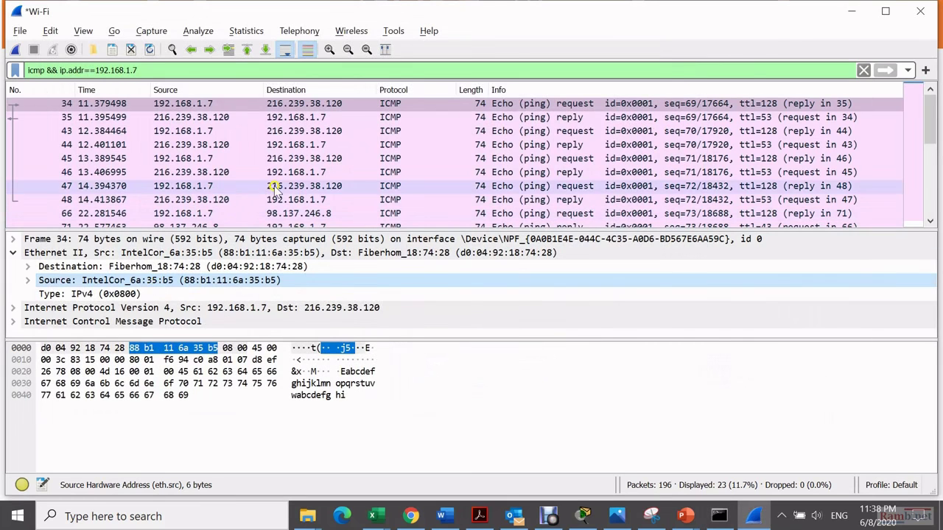
{"action": "scroll", "coordinate": [274, 190], "scroll_direction": "down", "scroll_amount": 2}
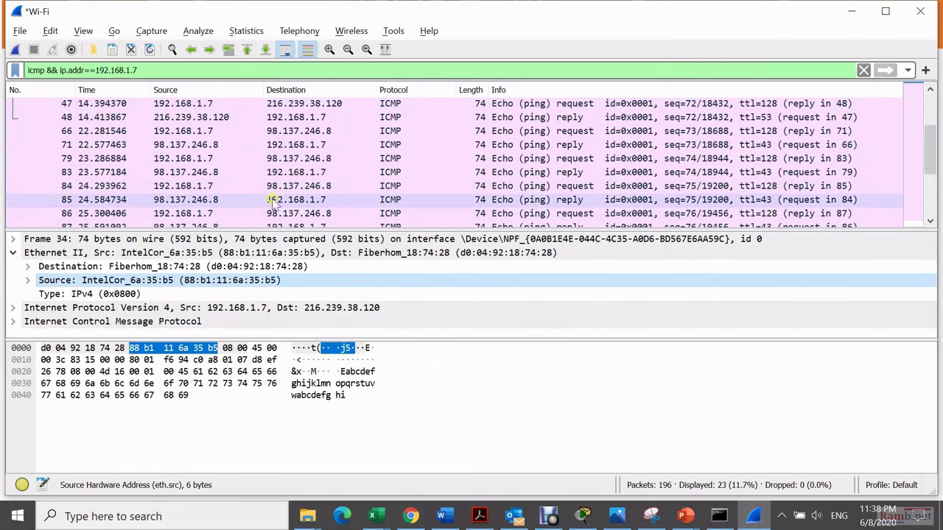
{"action": "left_click", "coordinate": [98, 187]}
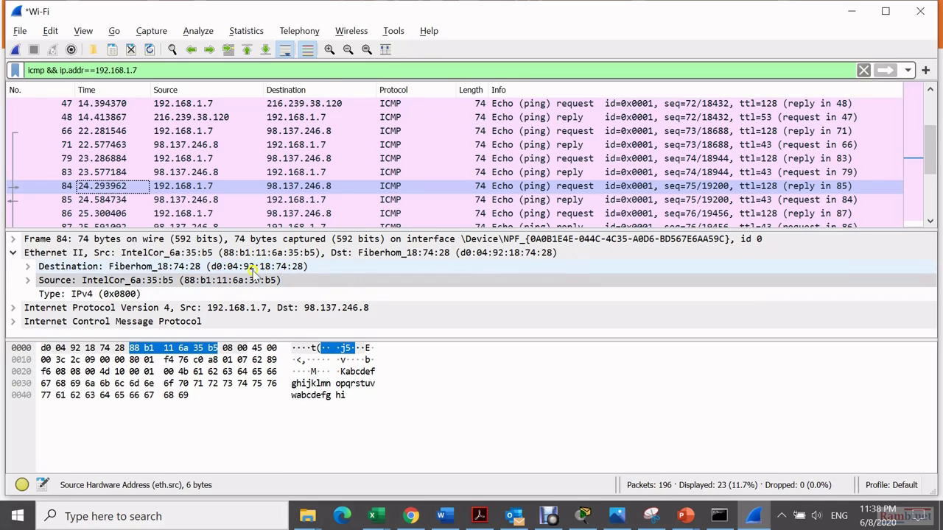
- Check the cisco.com ping's reply address in Command Prompt, and select echo request frame 94 to that server in Wireshark to inspect its MAC addresses
{"action": "key", "text": "alt+Tab"}
{"action": "key", "text": "Return"}
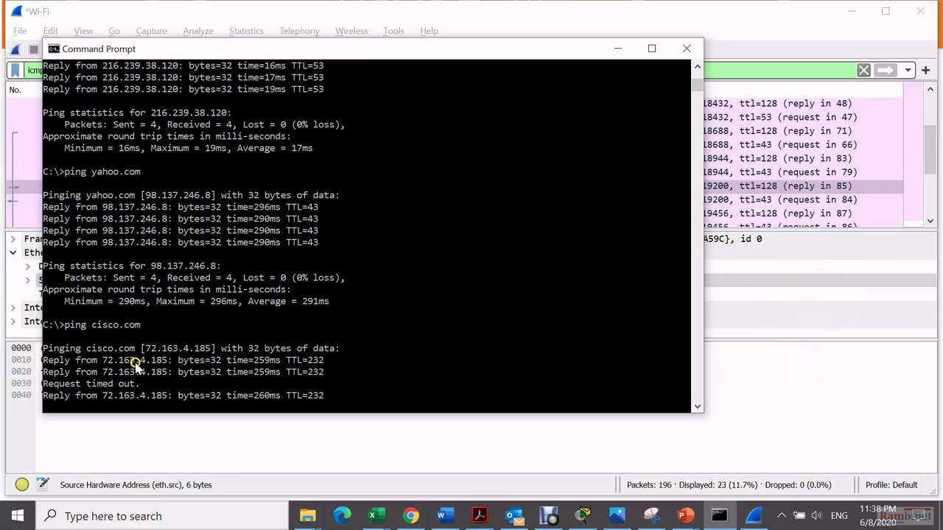
{"action": "key", "text": "alt+Tab"}
{"action": "scroll", "coordinate": [302, 132], "scroll_direction": "down", "scroll_amount": 2}
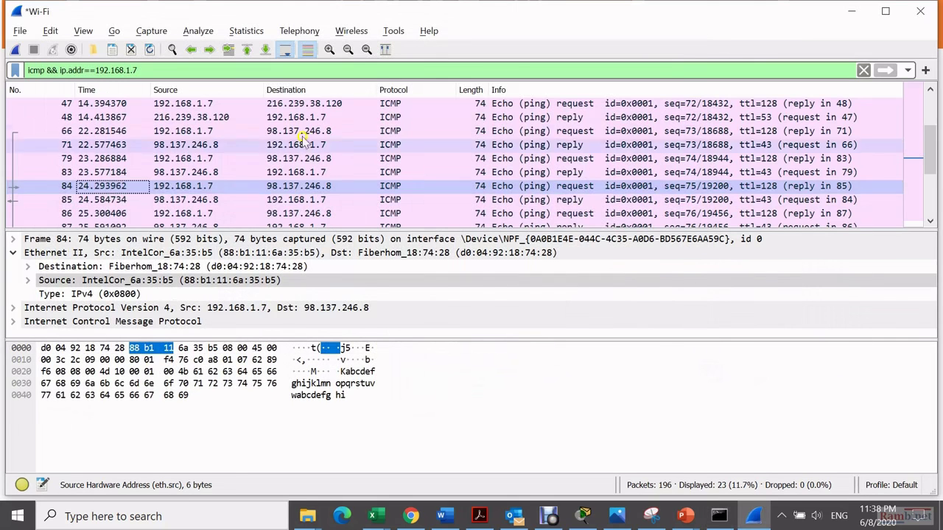
{"action": "left_click", "coordinate": [197, 187]}
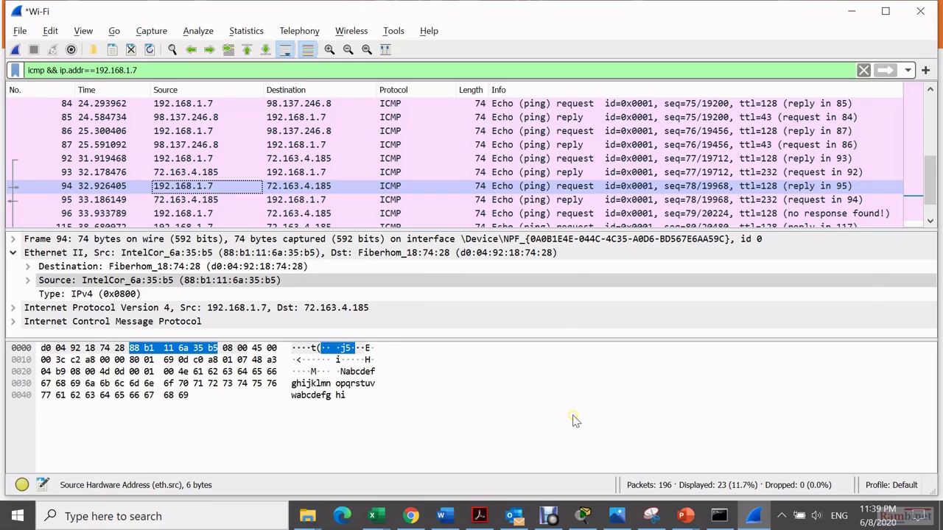
- Switch to the PowerPoint slide diagramming the captured ICMP traffic to the remote servers
{"action": "key", "text": "alt+Tab"}
{"action": "key", "text": "alt+Tab"}
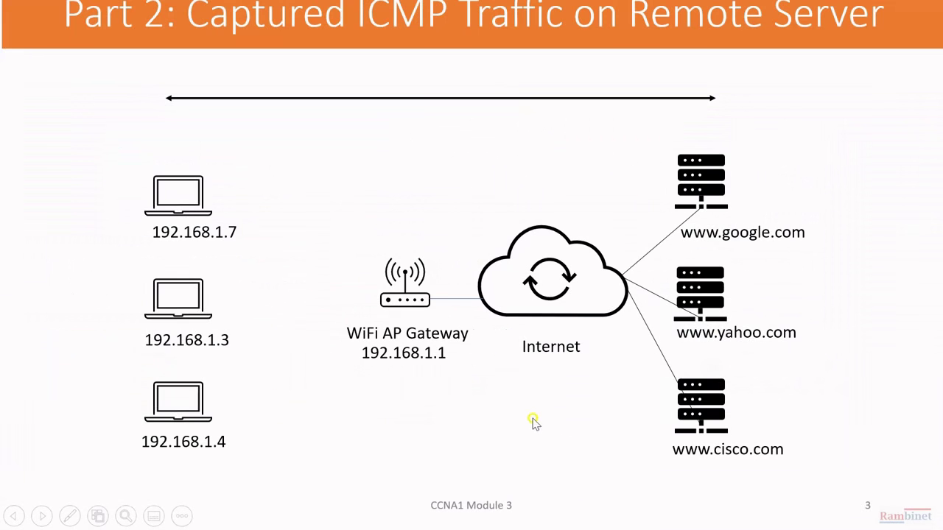